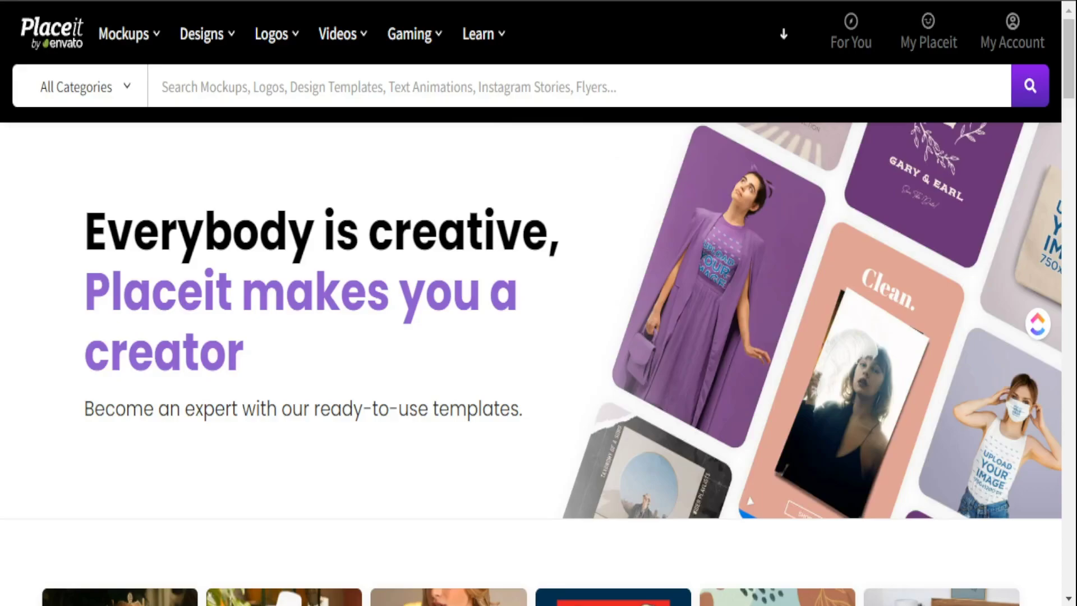
Open the Video Mockups collection from the home page and browse its filters and video templates
scroll(538, 337, down, 5)
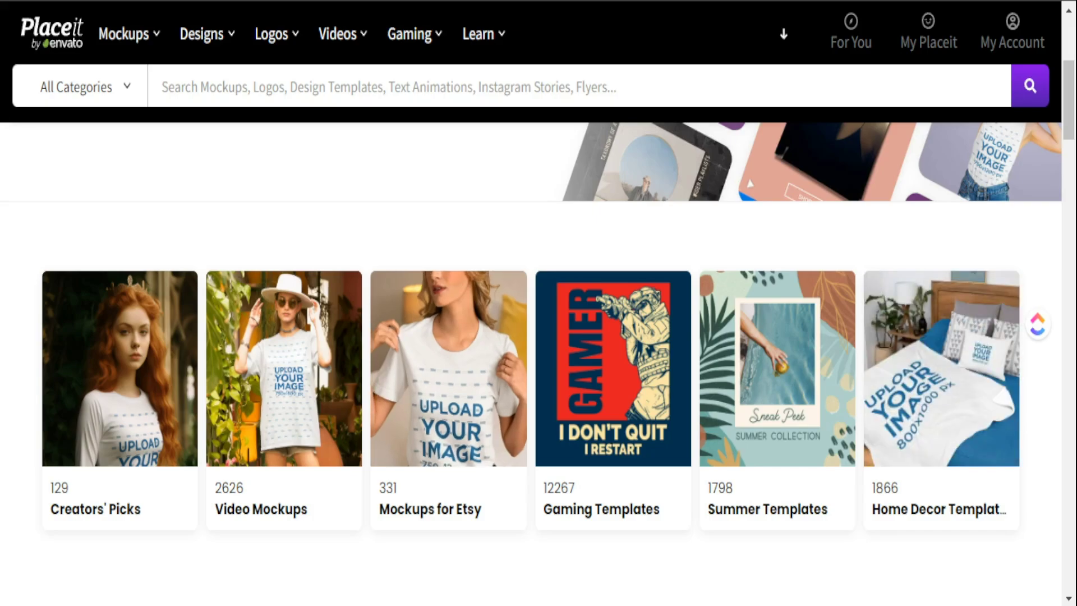
click(304, 421)
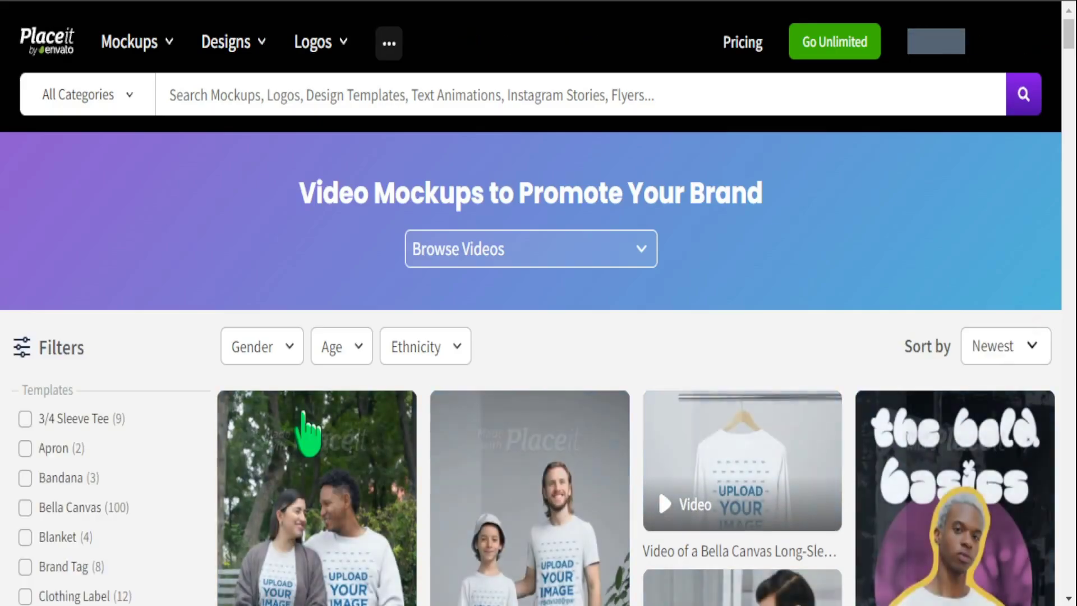
scroll(339, 387, down, 2)
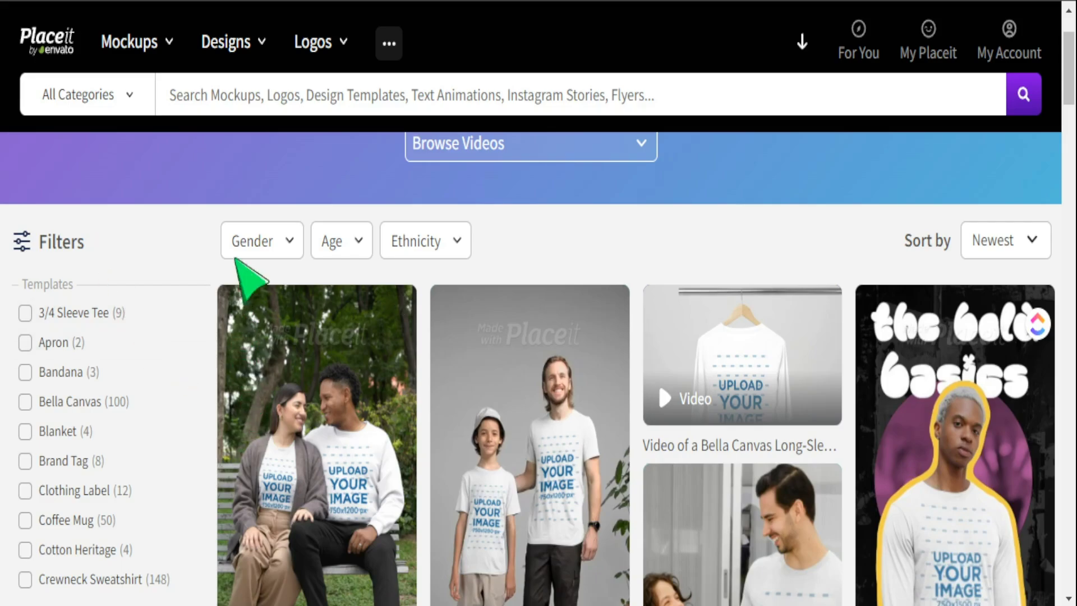
scroll(306, 218, down, 1)
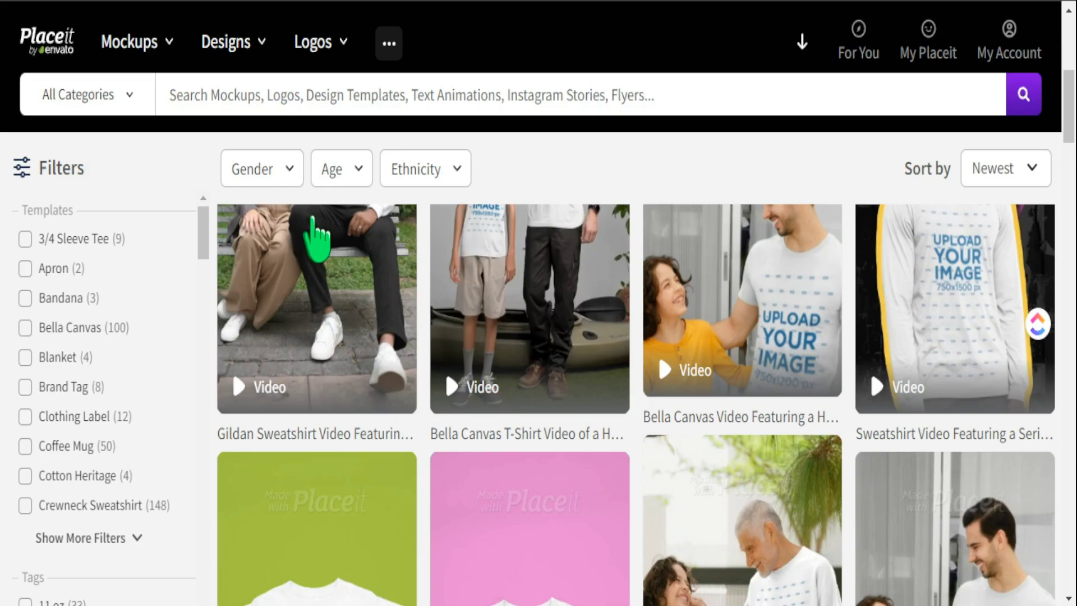
scroll(300, 266, up, 3)
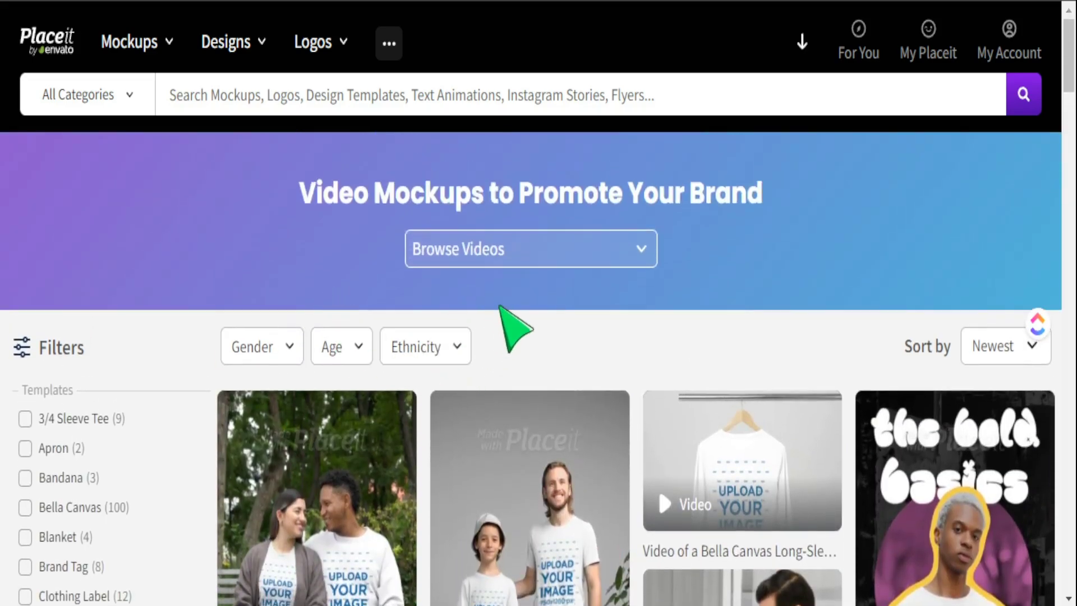
Search Placeit for 'mug mockup video'
text(mug)
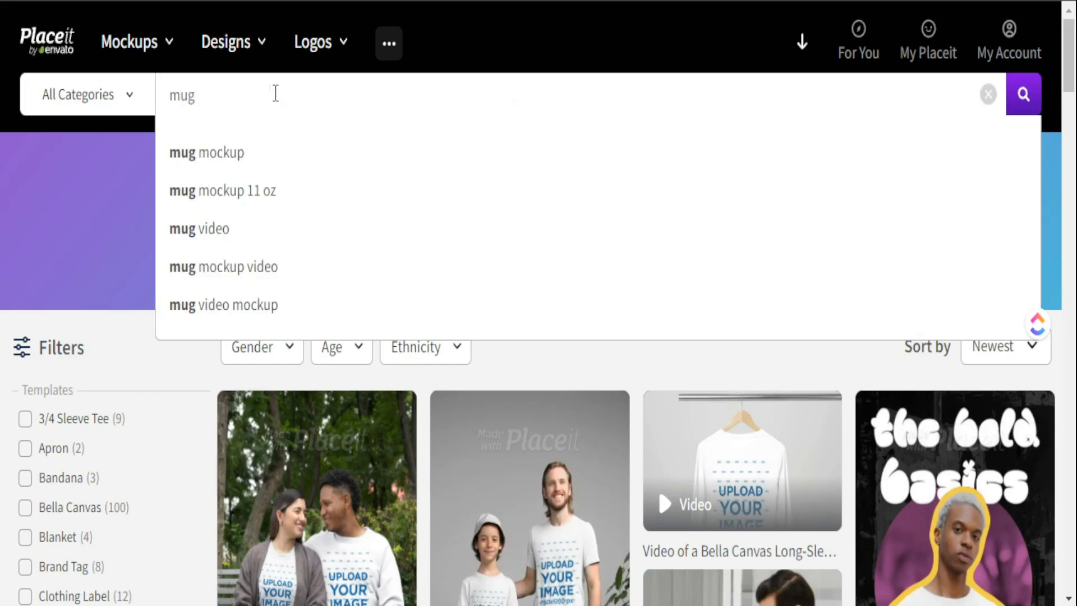
click(255, 281)
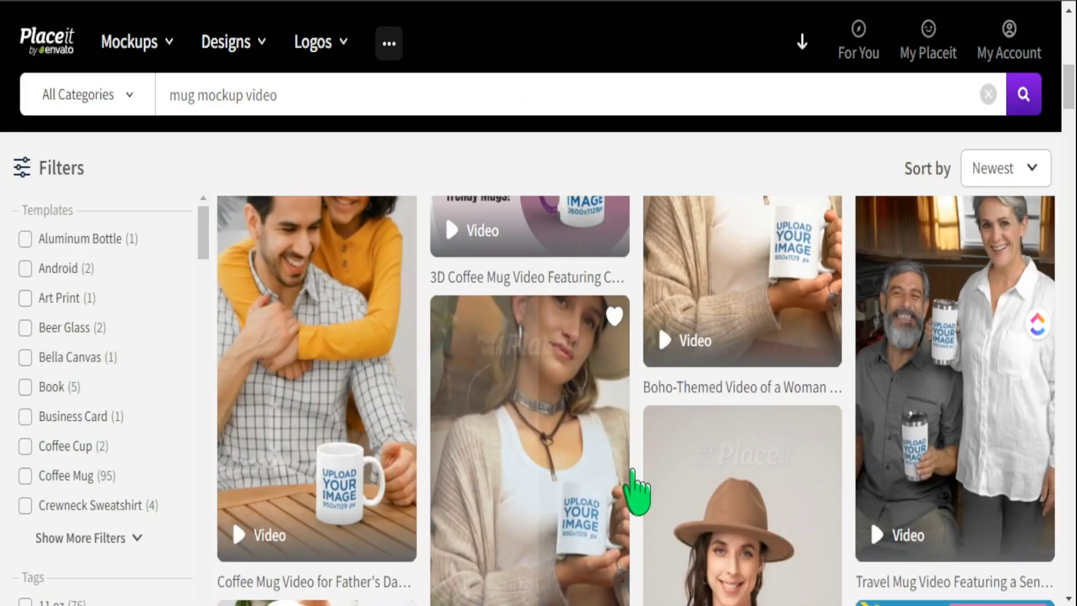
scroll(595, 449, down, 3)
Preview the coffee mug video with the boho-outfit woman, then close the preview
click(554, 362)
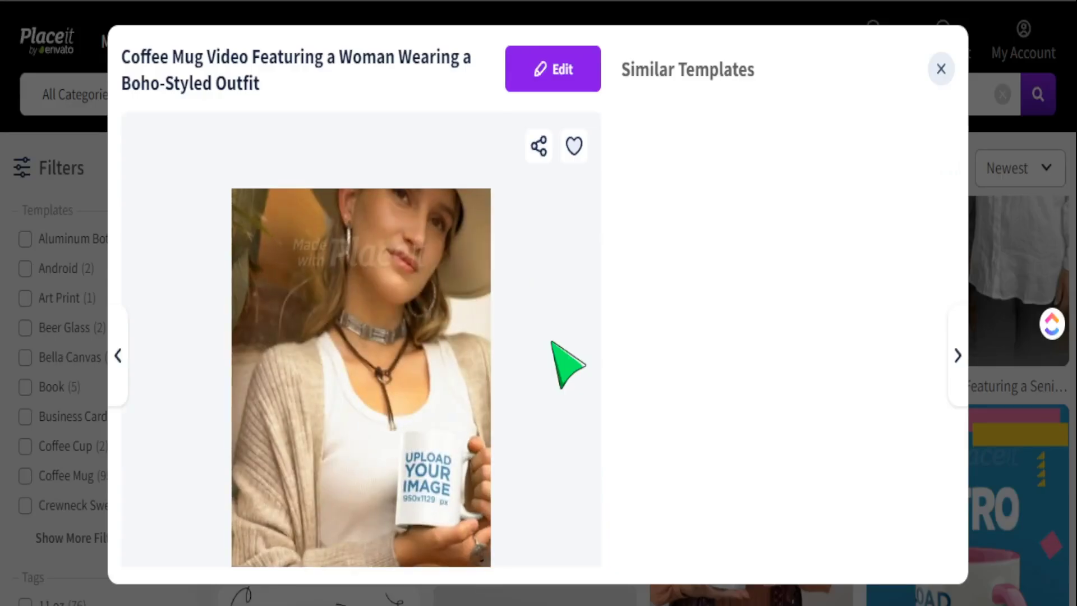
scroll(397, 474, down, 2)
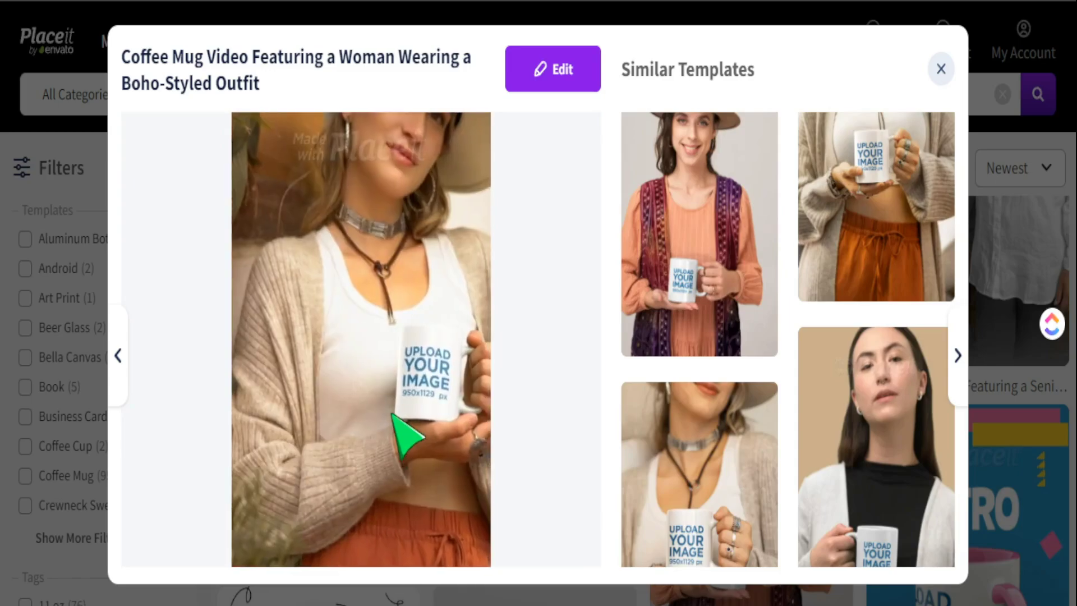
key(Escape)
click(175, 111)
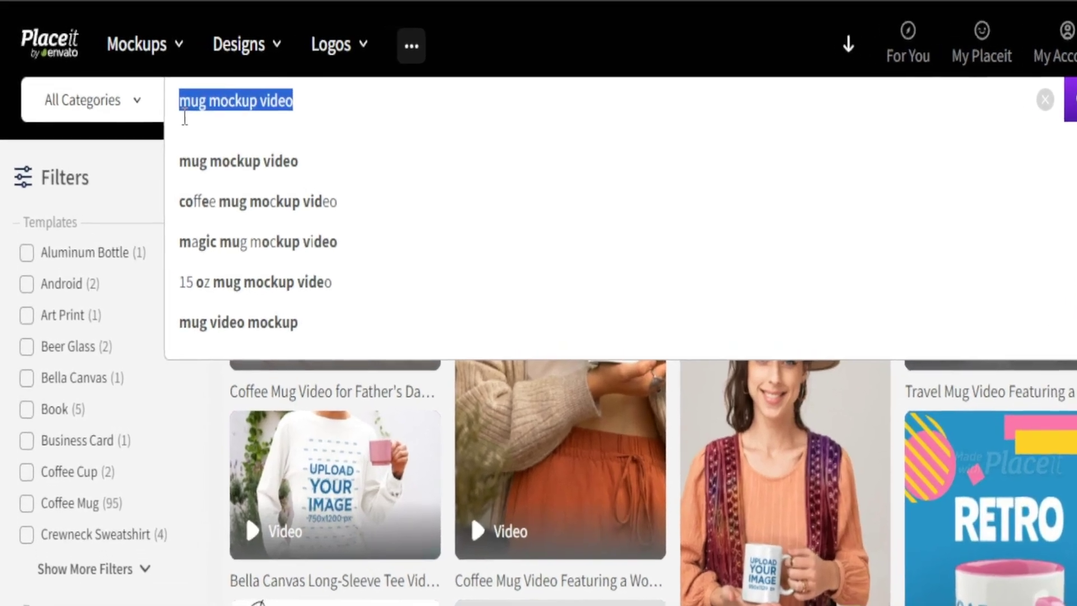
Search 'pillow video mockup' and open the Parallax Video of a Woman Hugging a Pillow preview
text(pillow video)
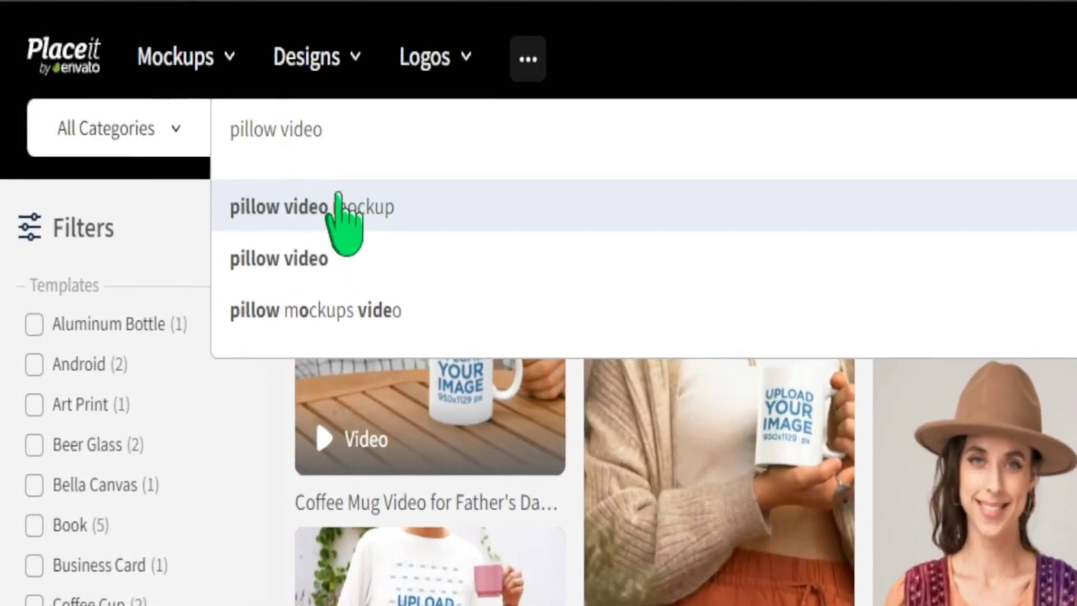
click(283, 173)
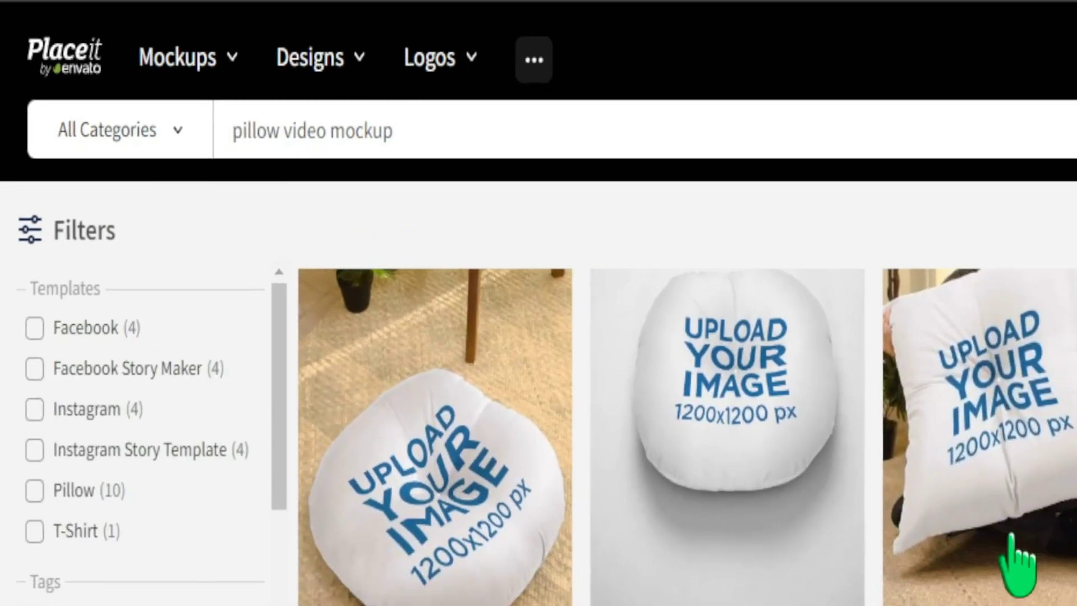
scroll(954, 553, down, 4)
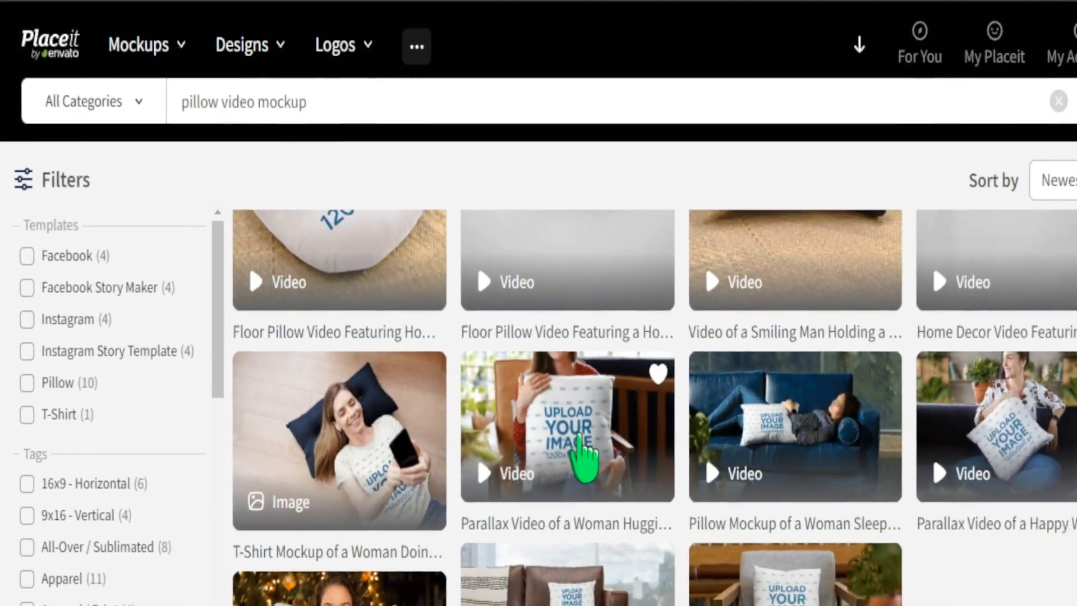
click(581, 519)
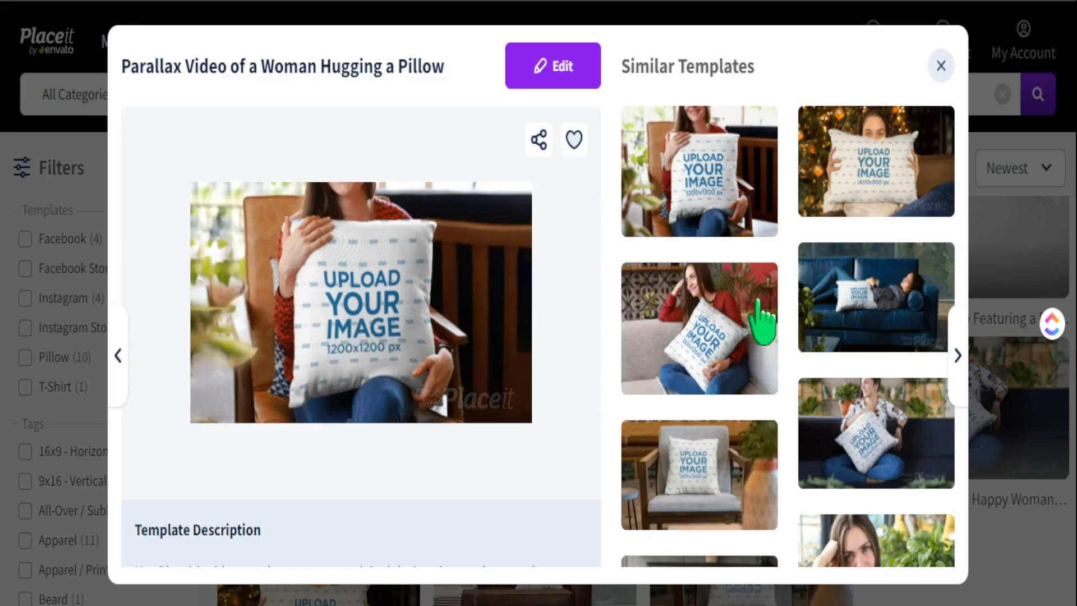
Close the pillow preview and browse Etsy's personalised photo, embroidered and text pillow listings
click(941, 66)
scroll(830, 385, down, 3)
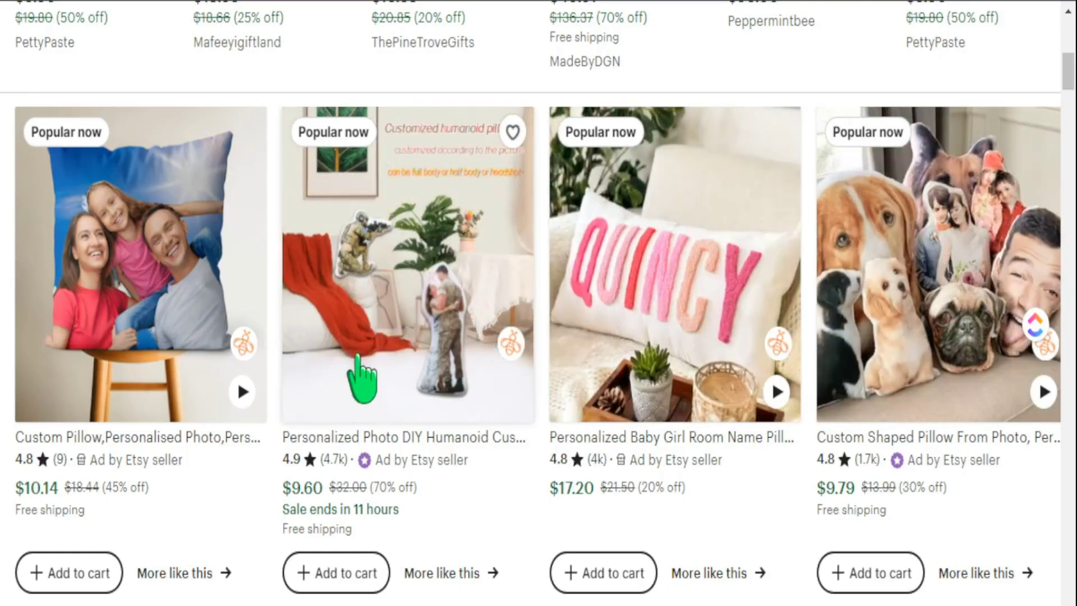
mouse_move(149, 334)
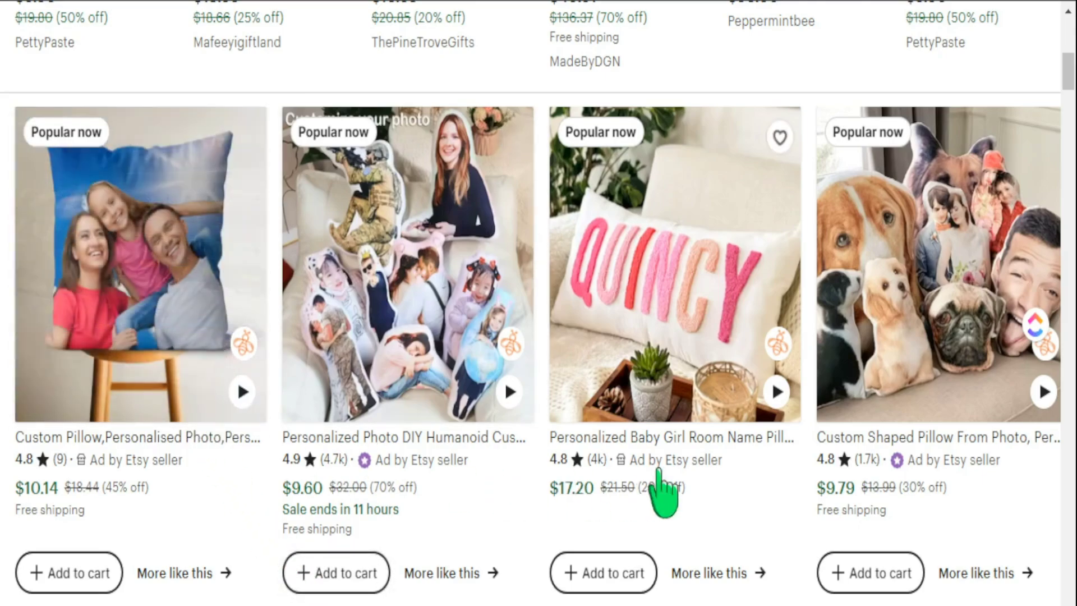
scroll(623, 364, down, 4)
scroll(240, 437, down, 4)
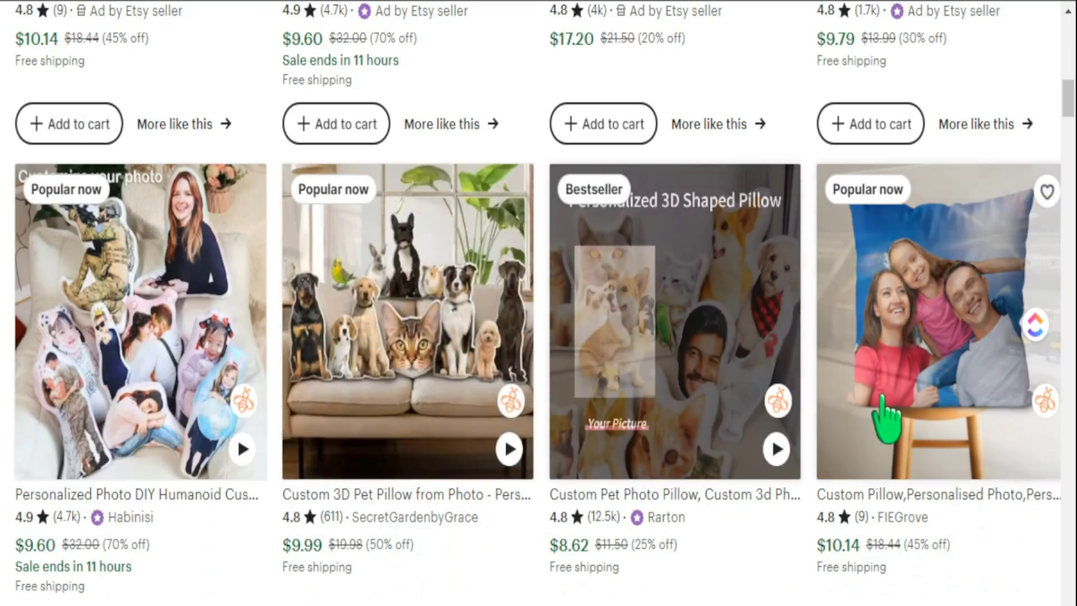
scroll(886, 428, down, 6)
scroll(791, 429, down, 4)
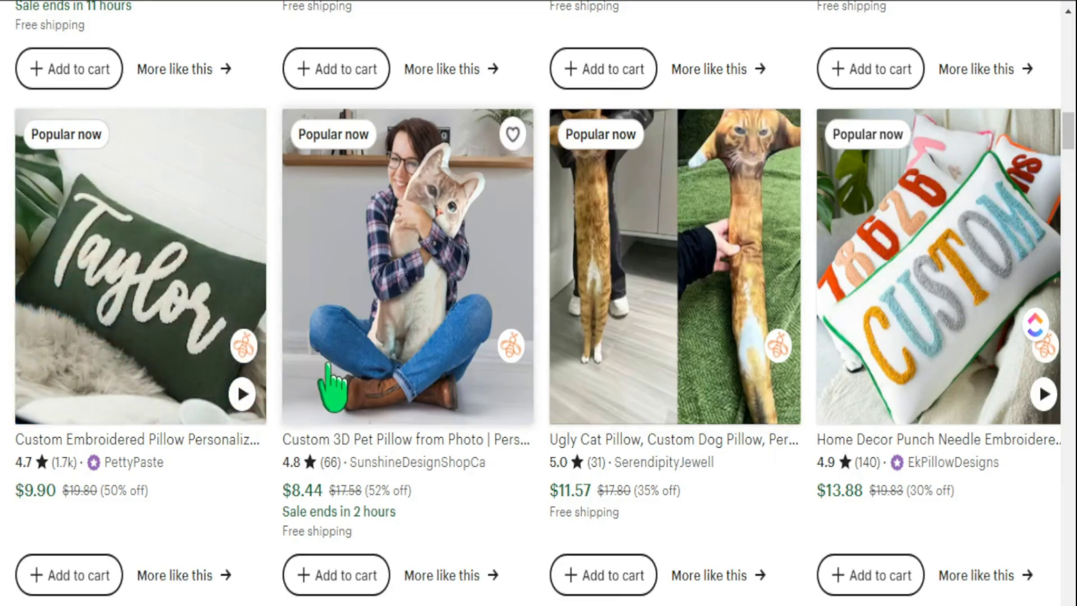
scroll(359, 375, down, 8)
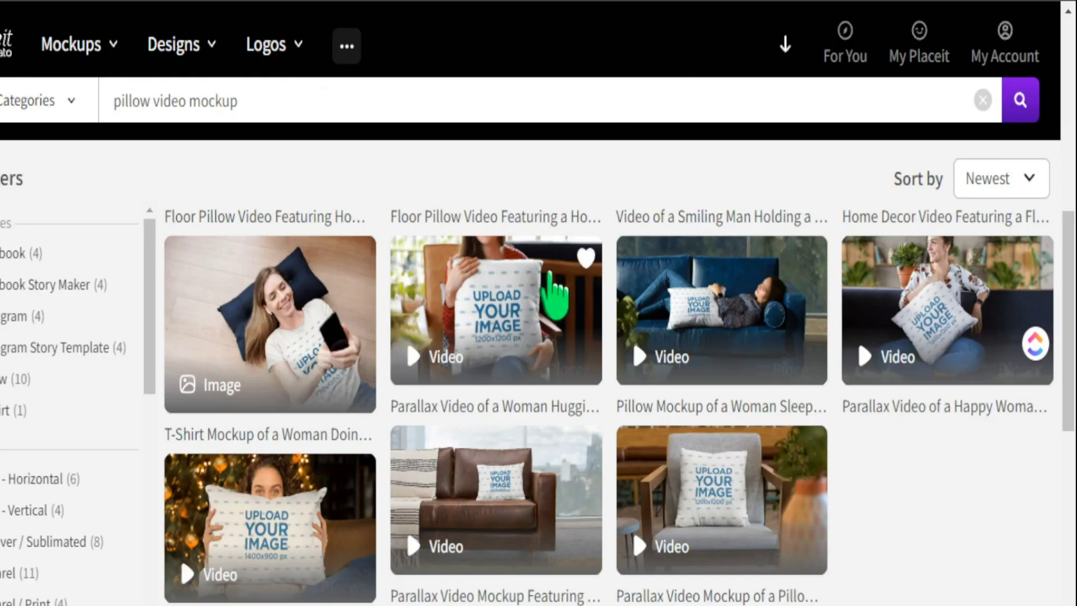
Show the Designs > Apparel & Print submenu listing T-Shirt Designs on the Placeit home page
scroll(493, 360, down, 6)
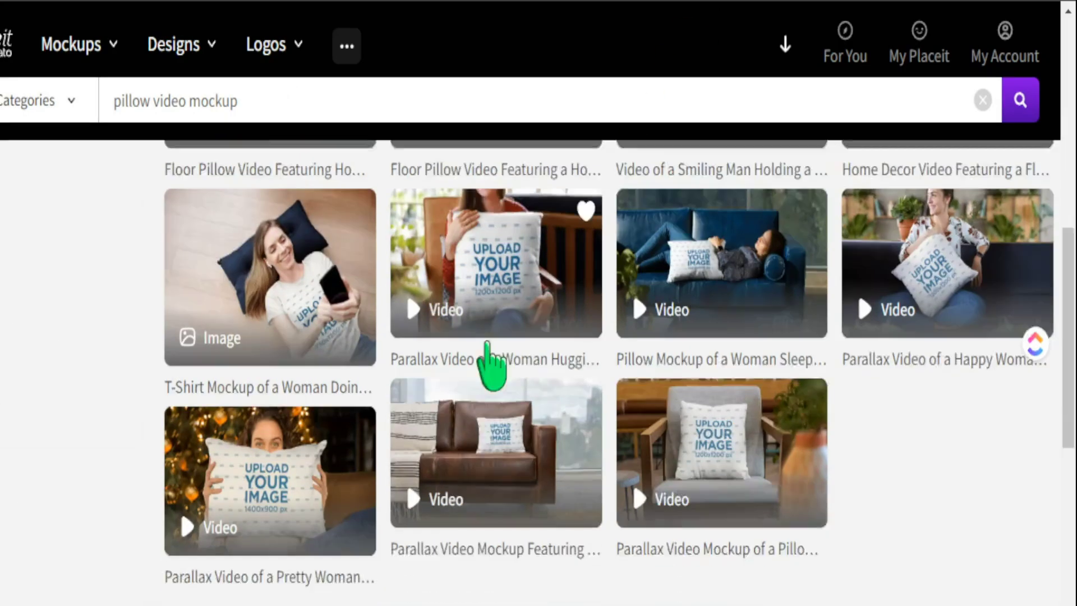
scroll(626, 375, up, 2)
scroll(757, 393, up, 4)
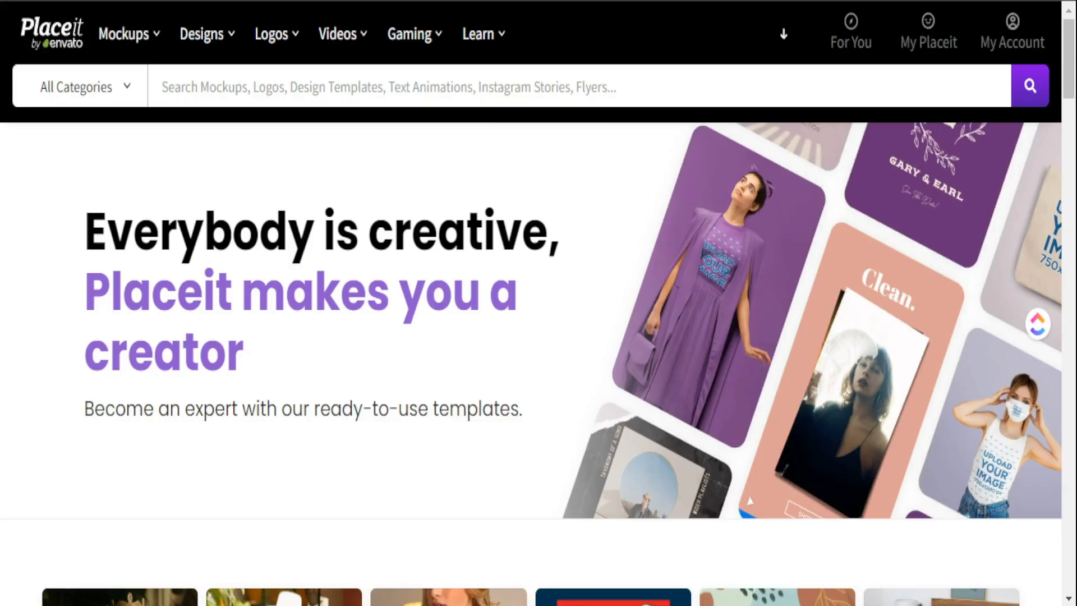
mouse_move(206, 34)
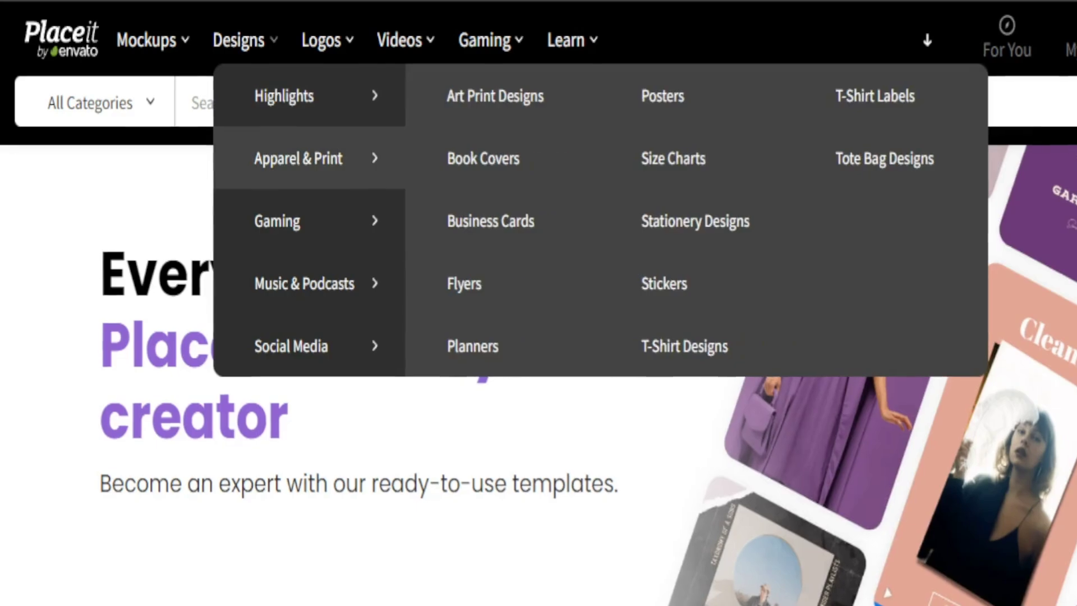
mouse_move(269, 213)
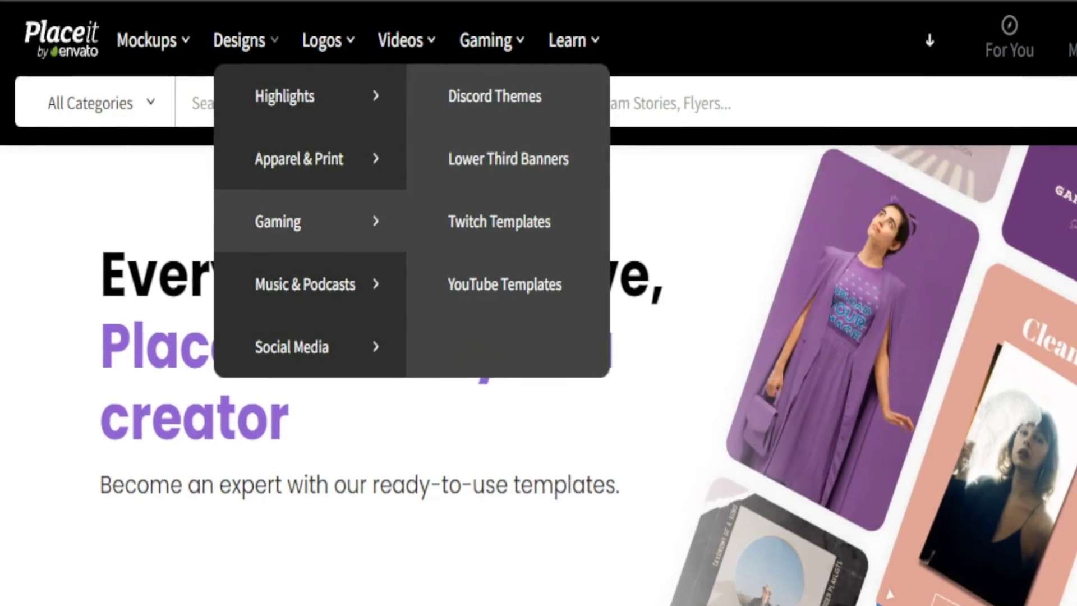
mouse_move(302, 159)
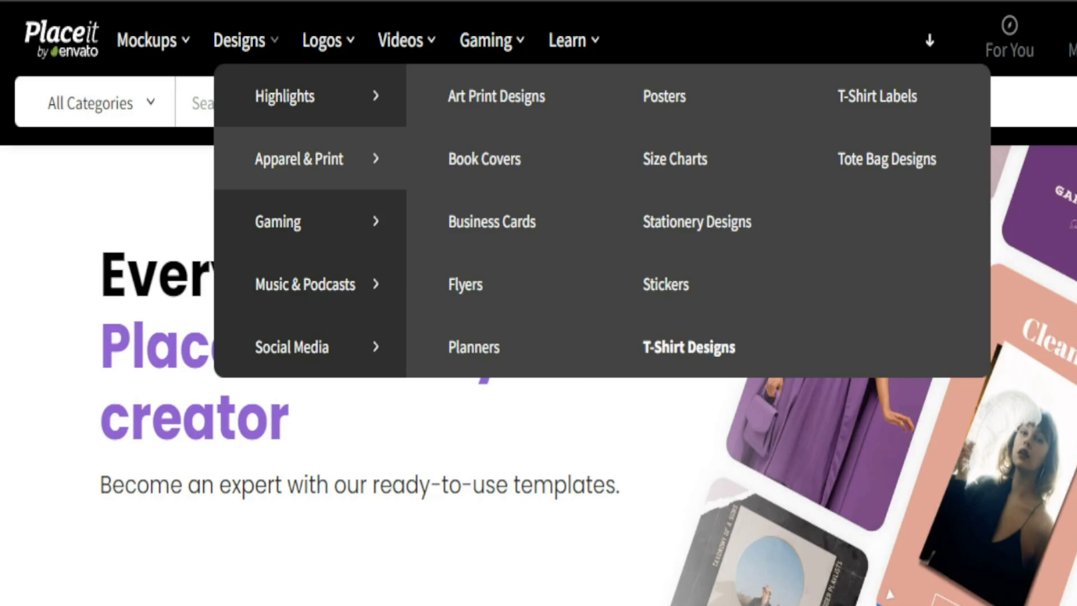
Open the T-Shirt Designs catalogue and sort it by Best Selling
click(689, 347)
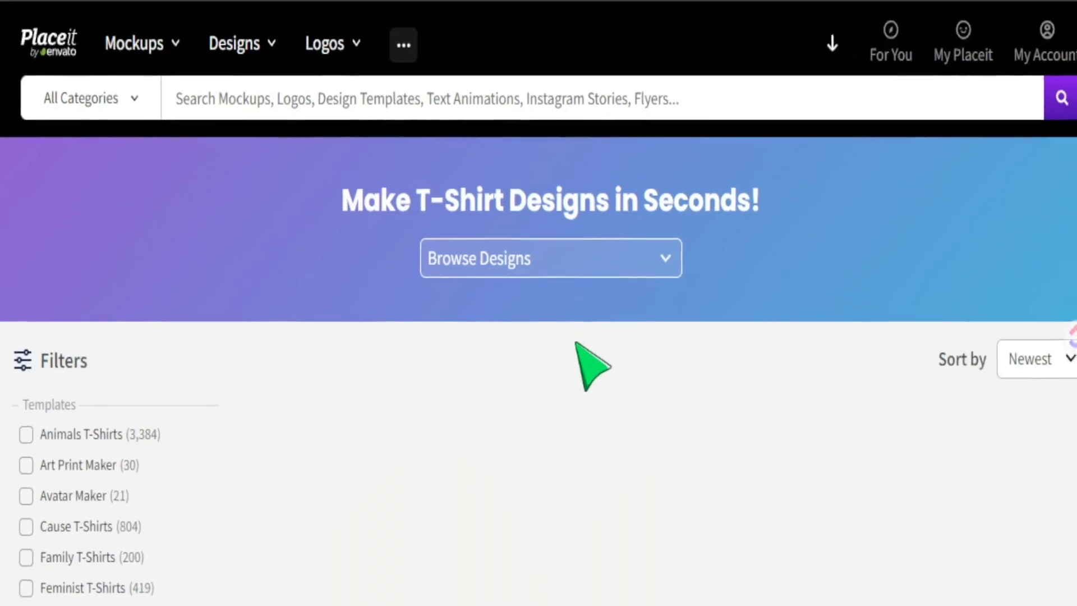
scroll(586, 364, down, 5)
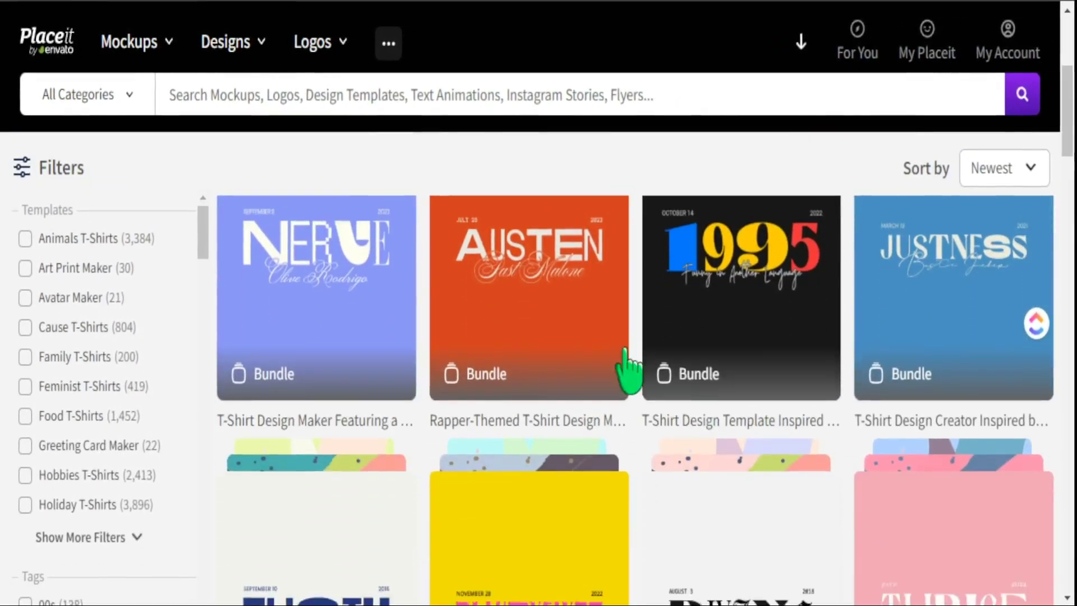
scroll(492, 381, down, 2)
scroll(314, 386, up, 10)
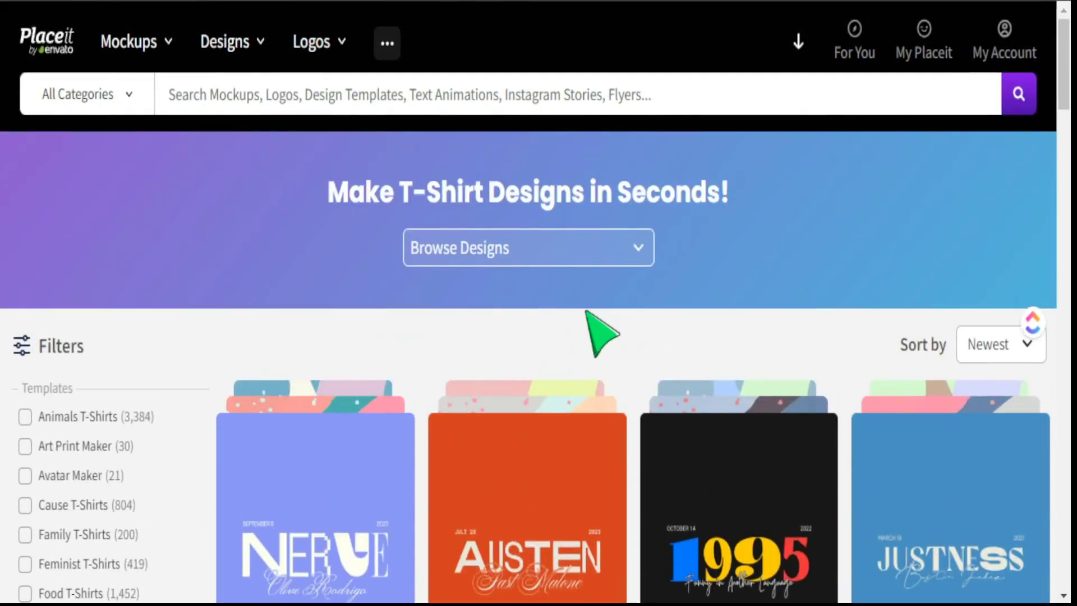
click(992, 345)
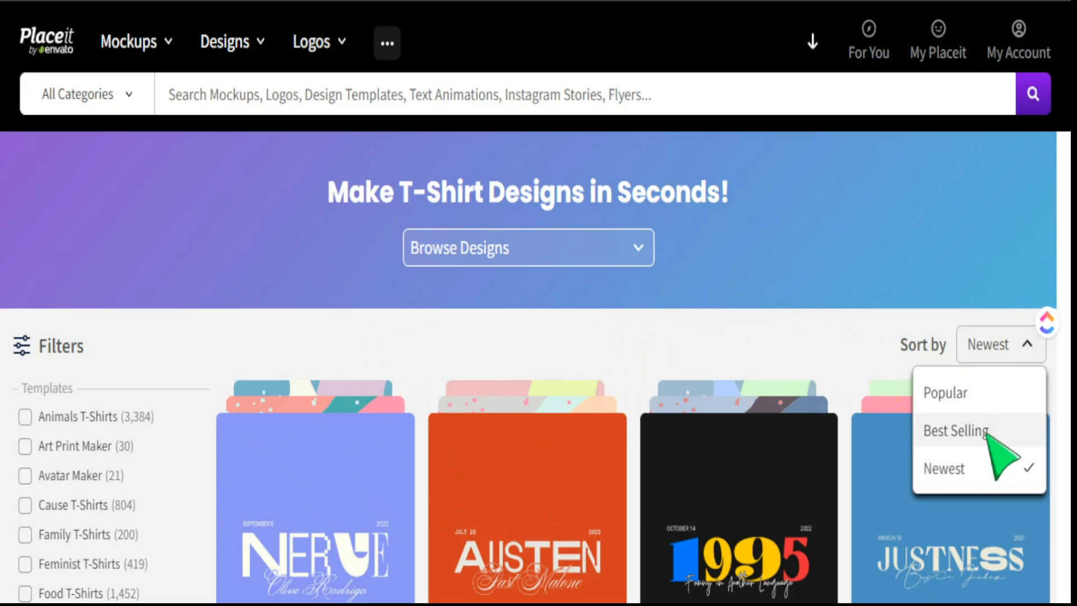
click(953, 431)
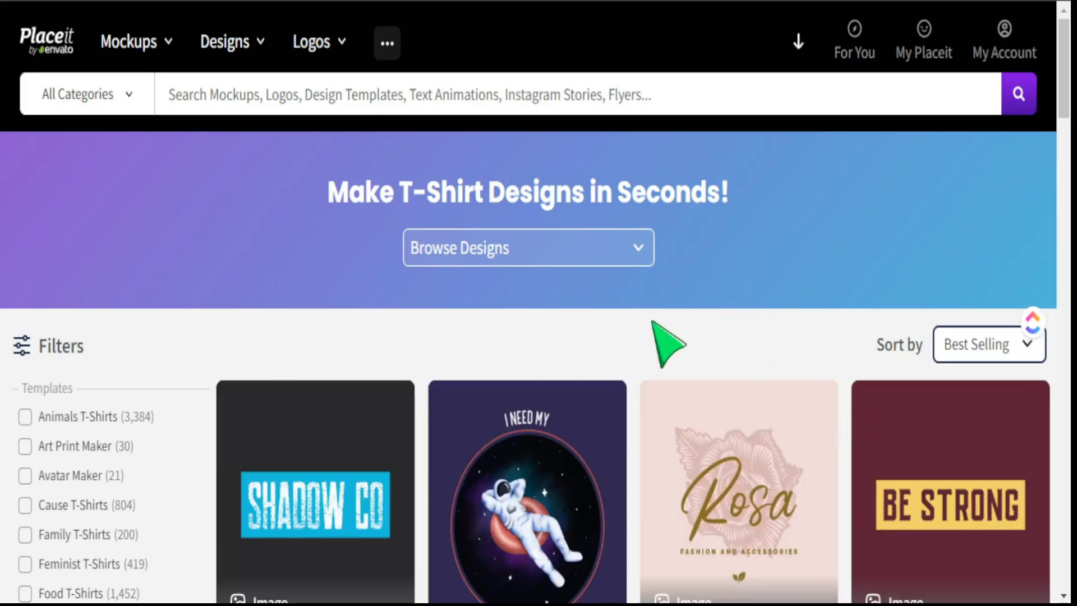
Open the preview of the Kids T-Shirt Design Template Featuring Colorful Graphics (unicorn)
scroll(663, 371, down, 3)
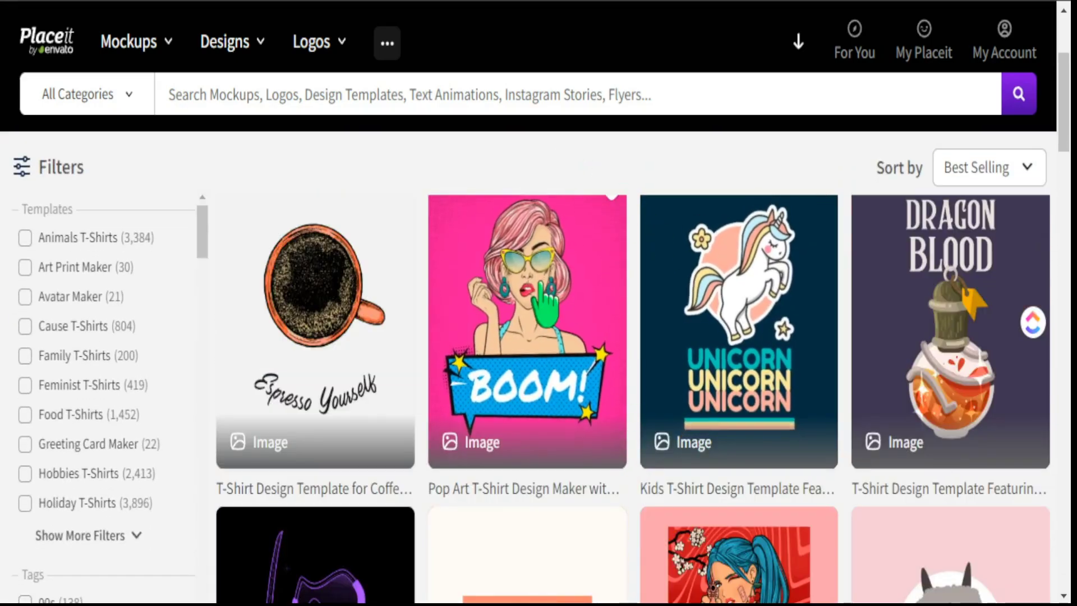
scroll(626, 381, down, 10)
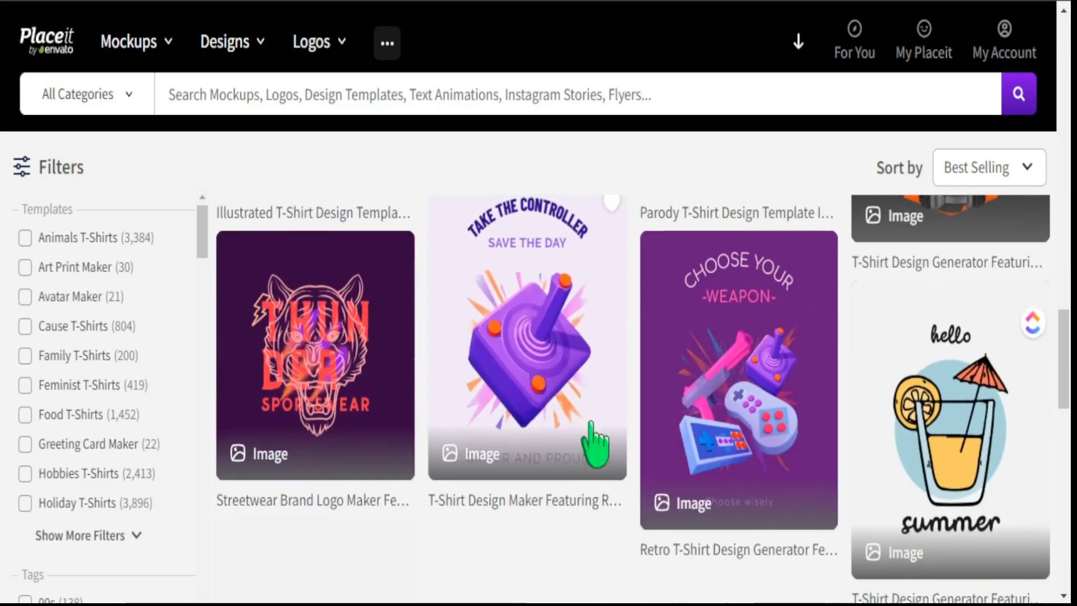
scroll(841, 479, up, 10)
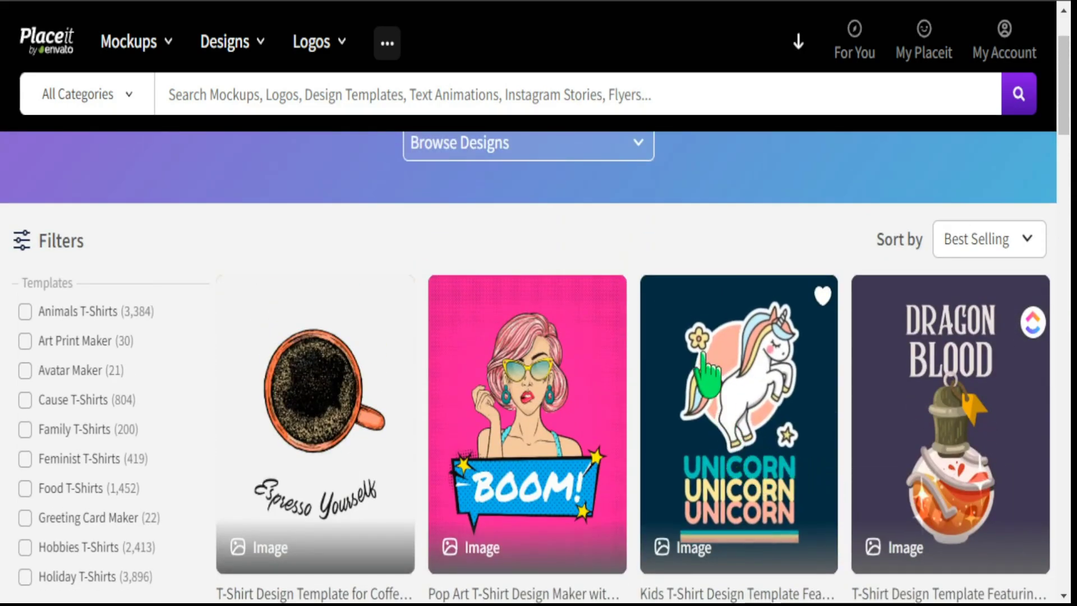
click(697, 371)
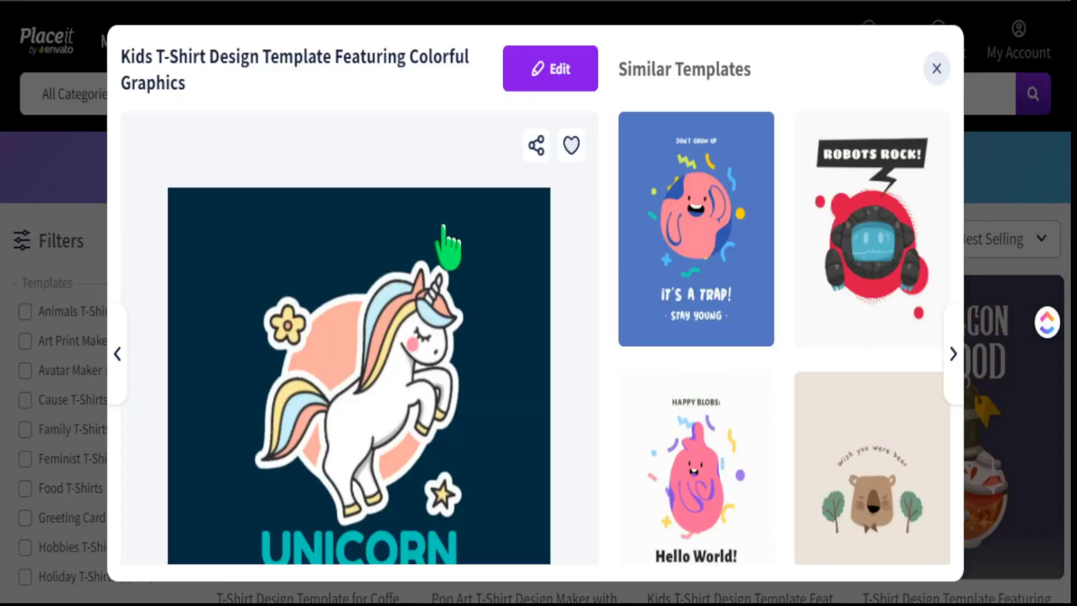
scroll(395, 308, down, 4)
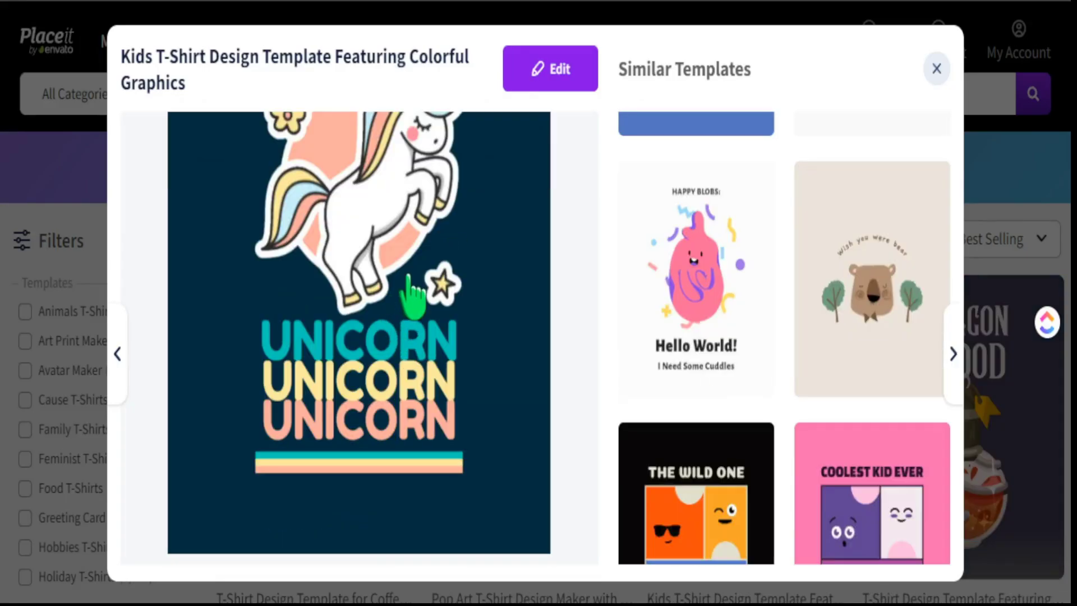
scroll(412, 314, up, 2)
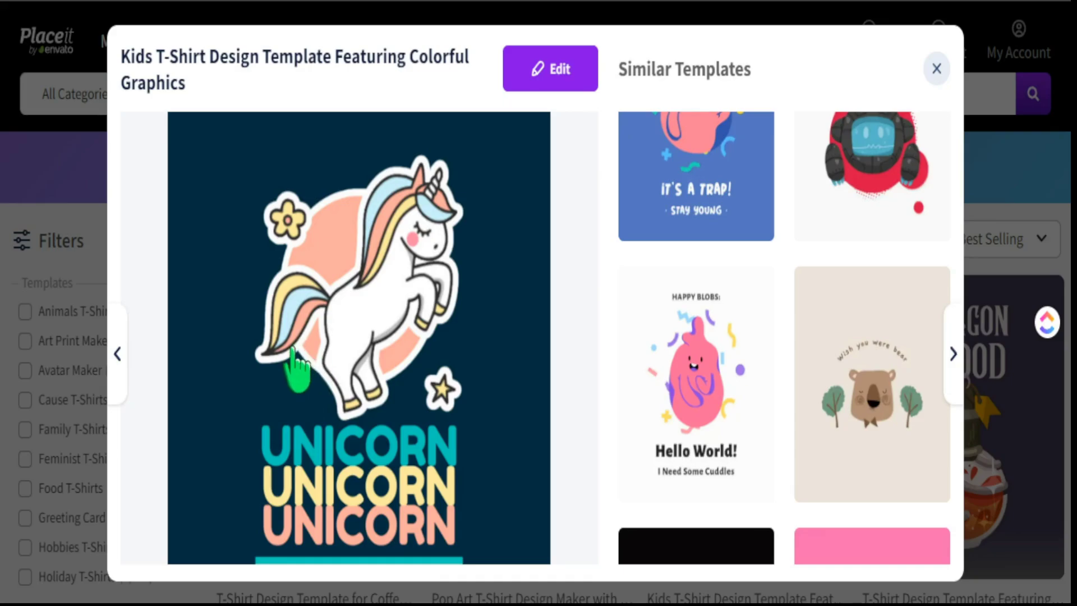
scroll(728, 321, up, 2)
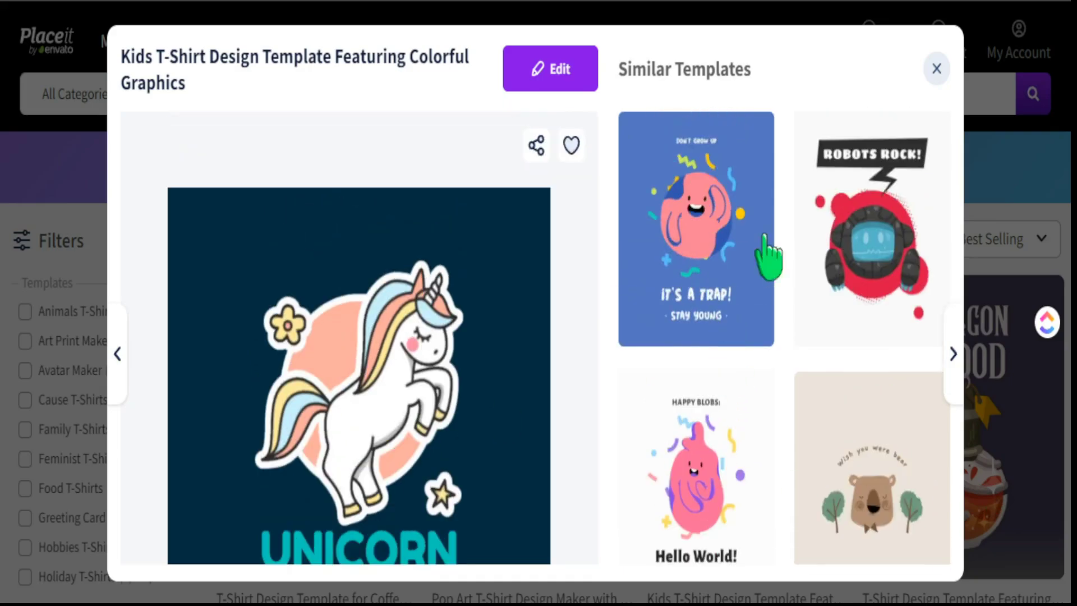
scroll(819, 303, down, 5)
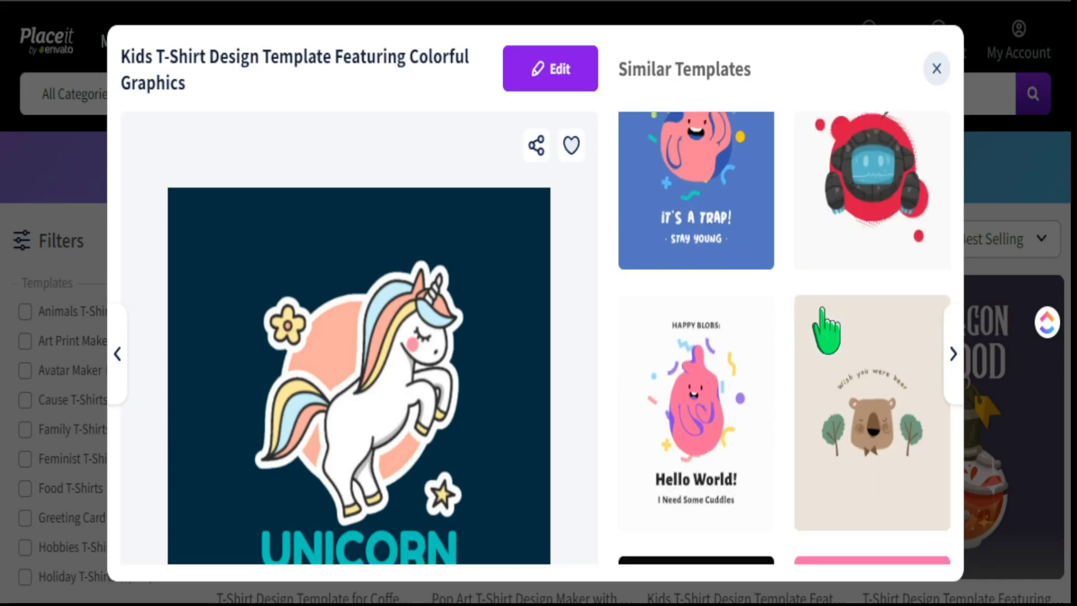
scroll(656, 423, down, 6)
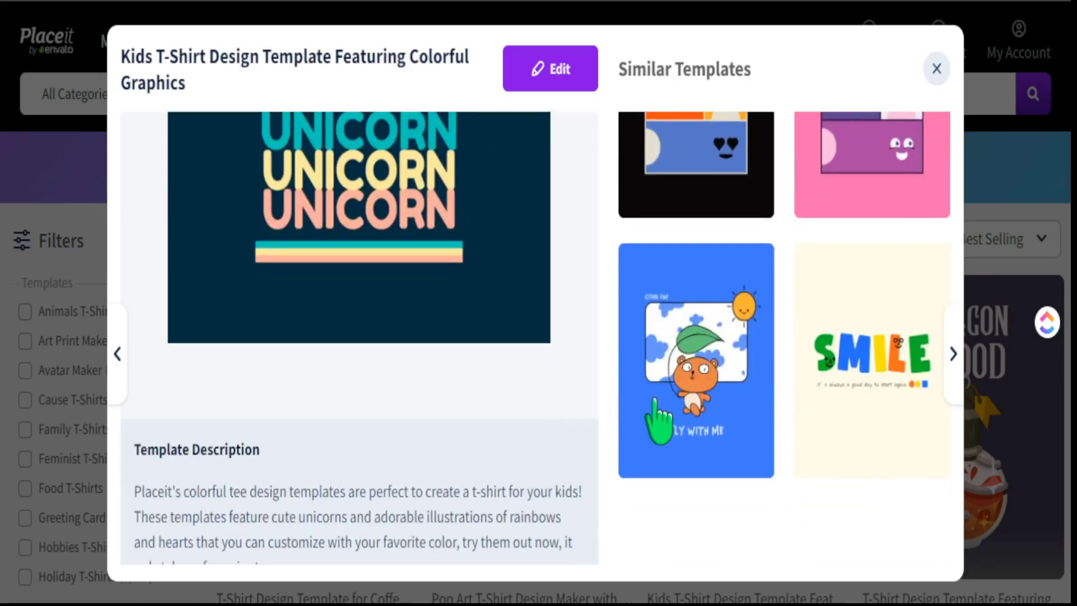
scroll(344, 228, up, 6)
scroll(204, 258, down, 2)
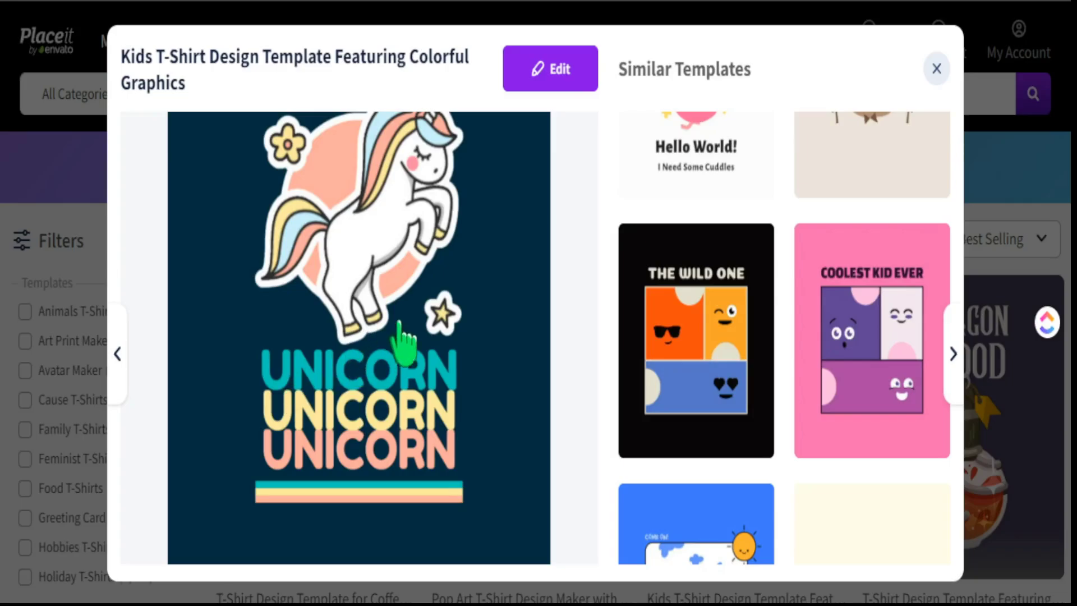
Open the kids unicorn template in the editor and select the unicorn illustration
click(547, 69)
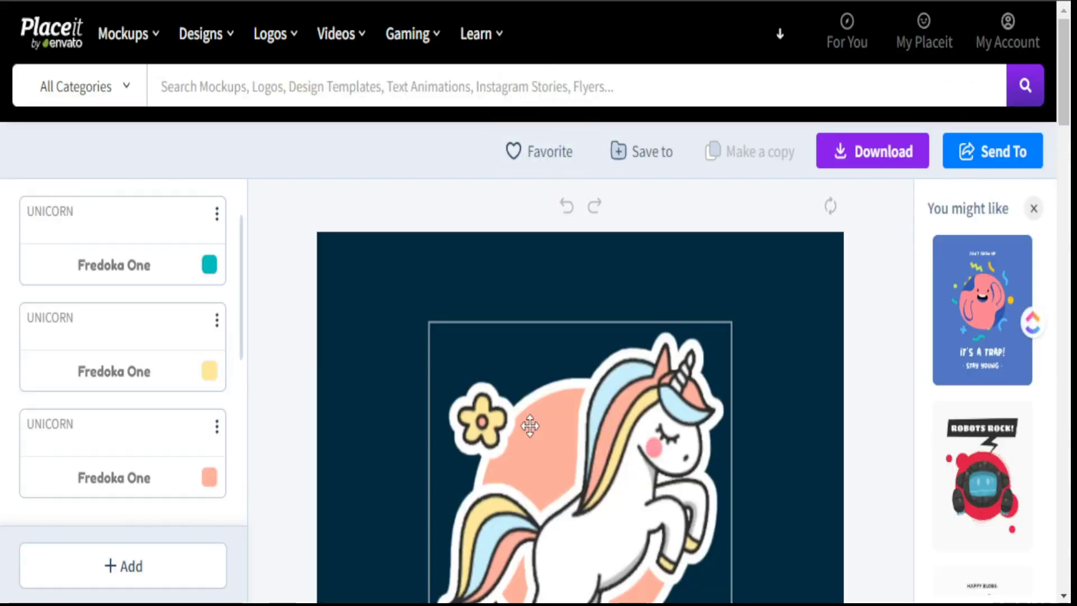
scroll(531, 422, down, 5)
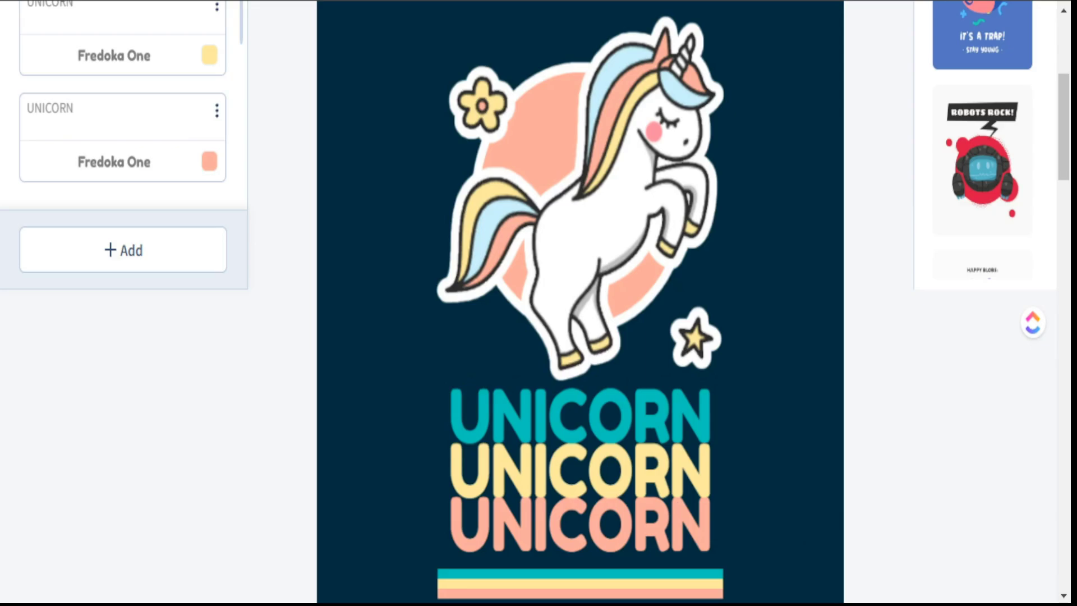
scroll(482, 306, up, 2)
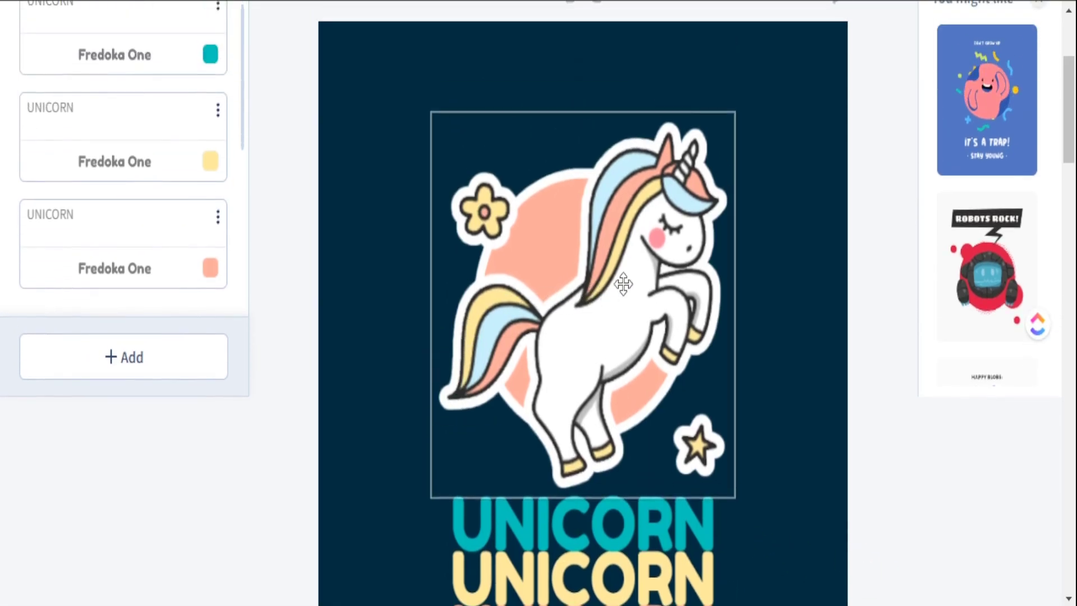
scroll(620, 283, down, 4)
scroll(615, 281, up, 2)
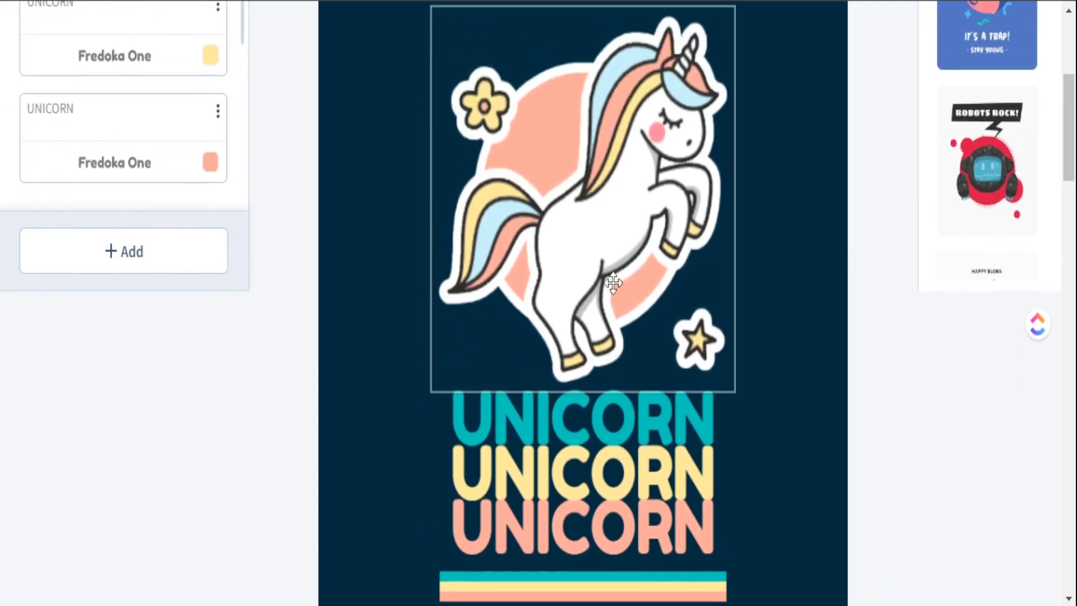
click(618, 236)
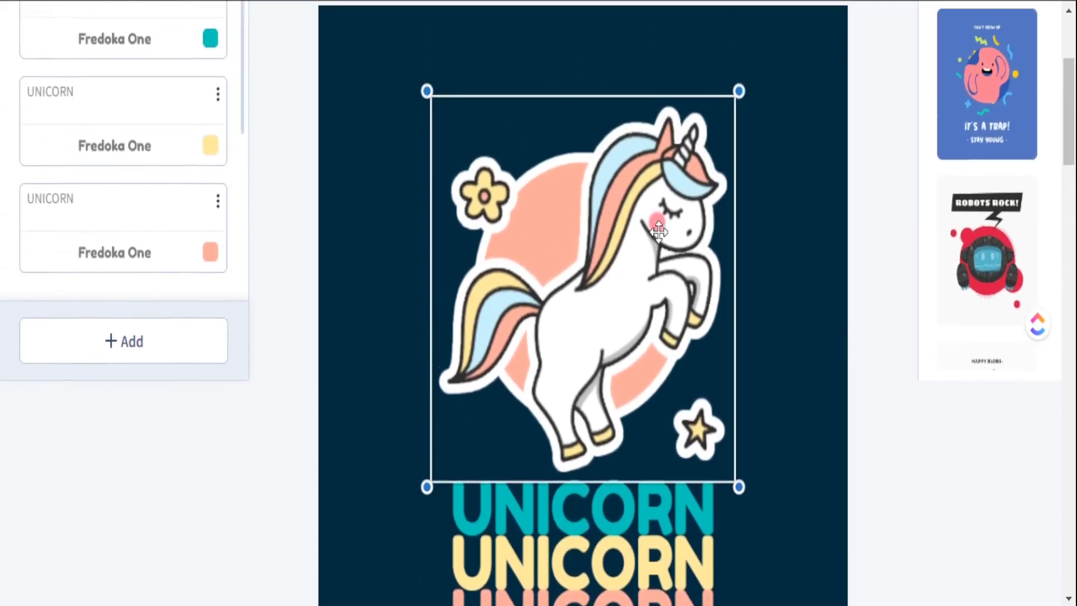
Select the teal, pink and yellow UNICORN text lines in turn on the canvas
scroll(658, 230, up, 1)
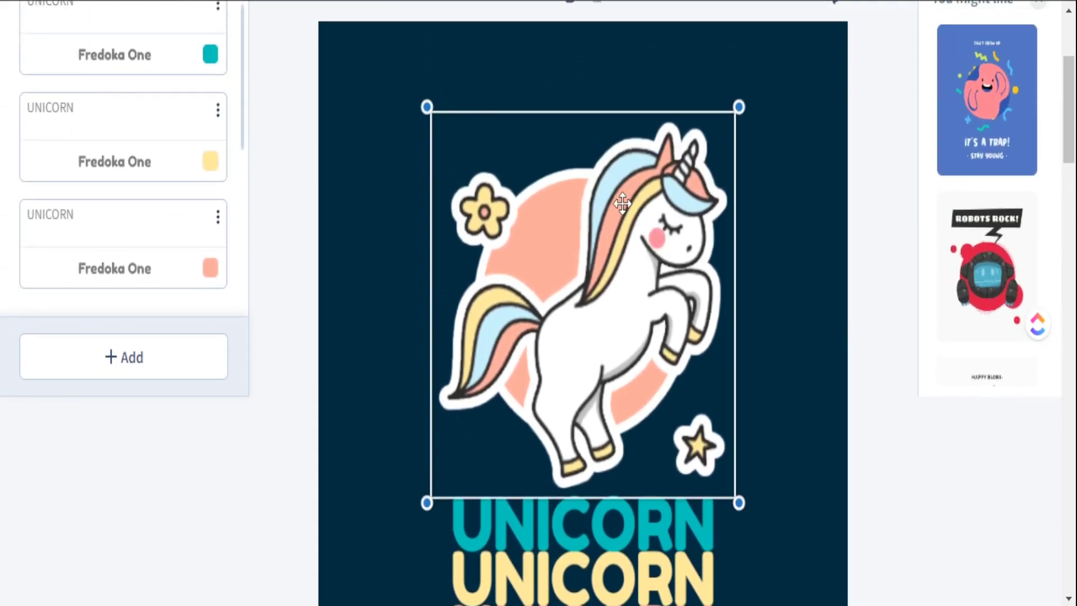
scroll(604, 221, down, 4)
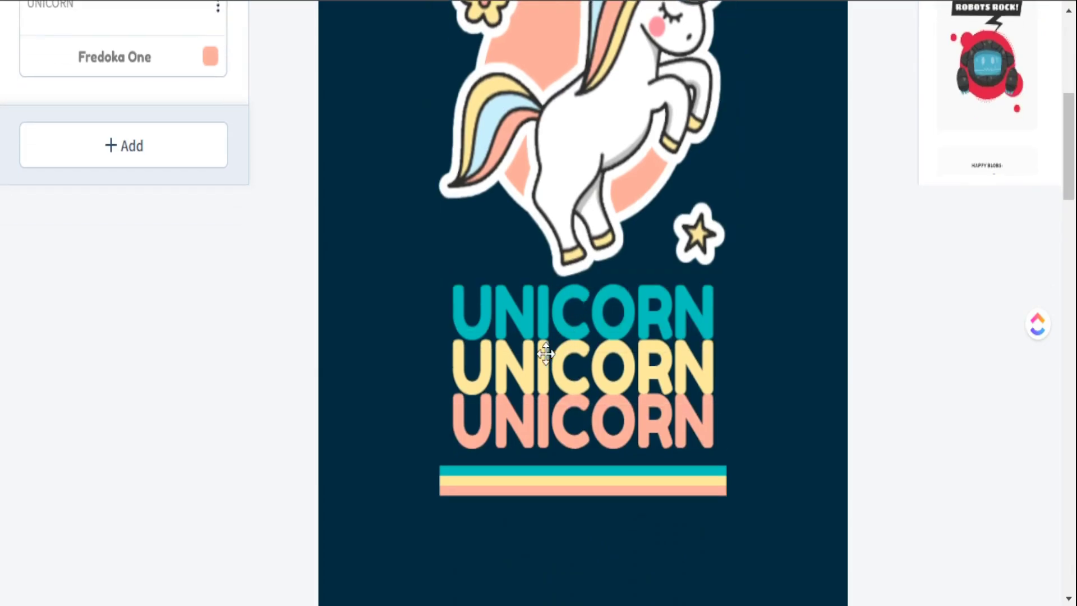
click(534, 311)
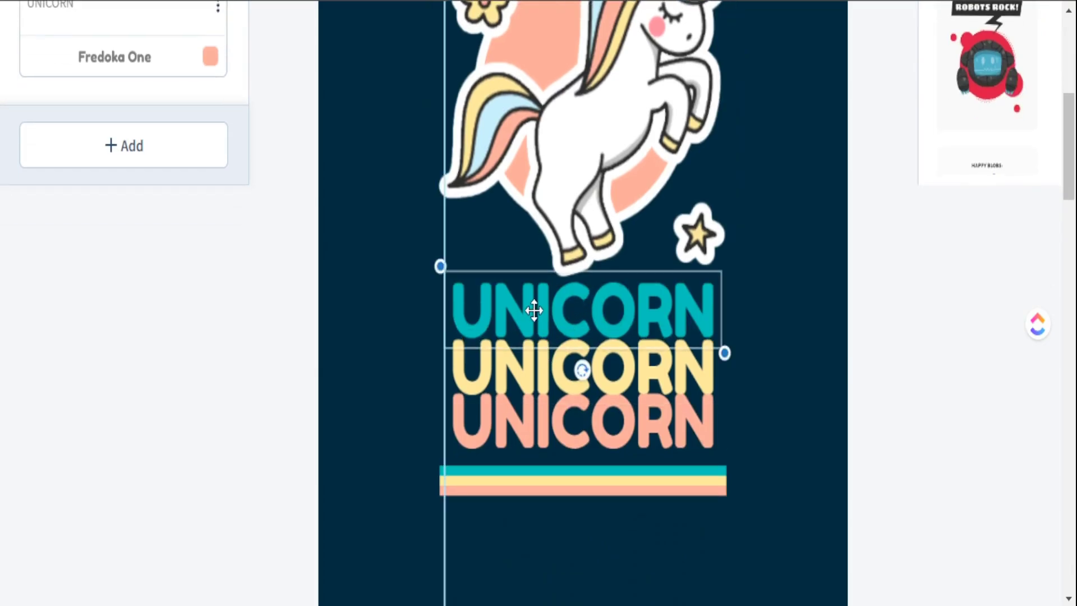
click(476, 425)
click(481, 381)
click(483, 316)
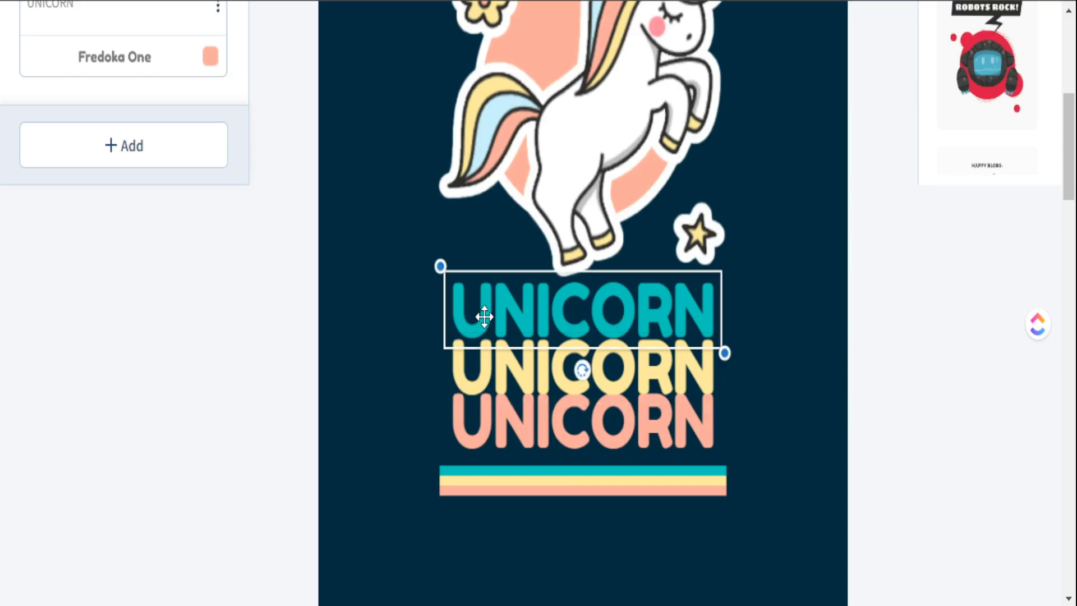
click(470, 348)
click(466, 419)
click(522, 366)
click(533, 309)
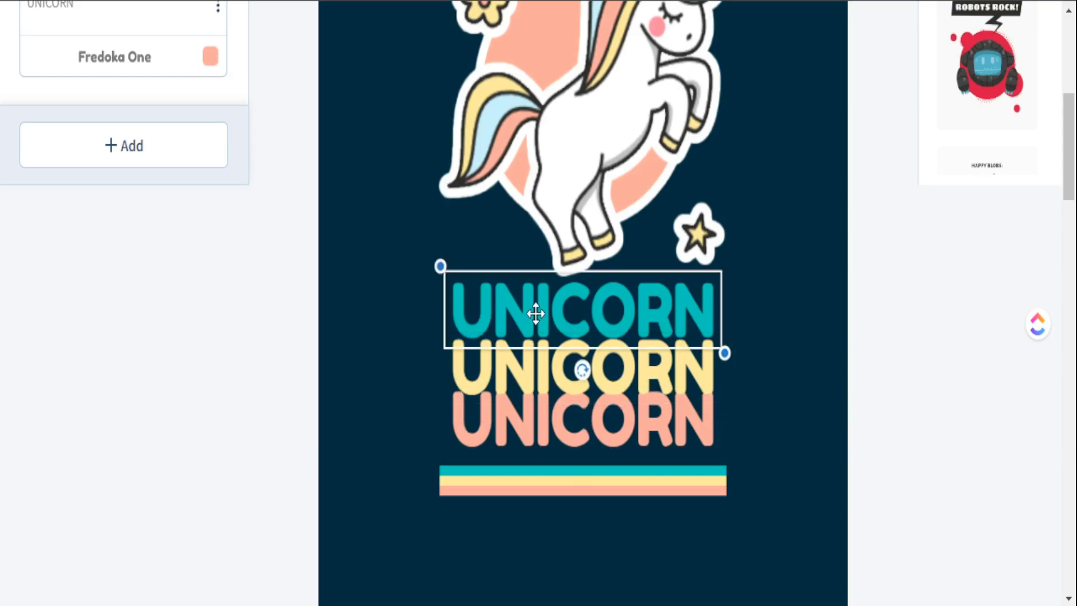
scroll(533, 312, up, 5)
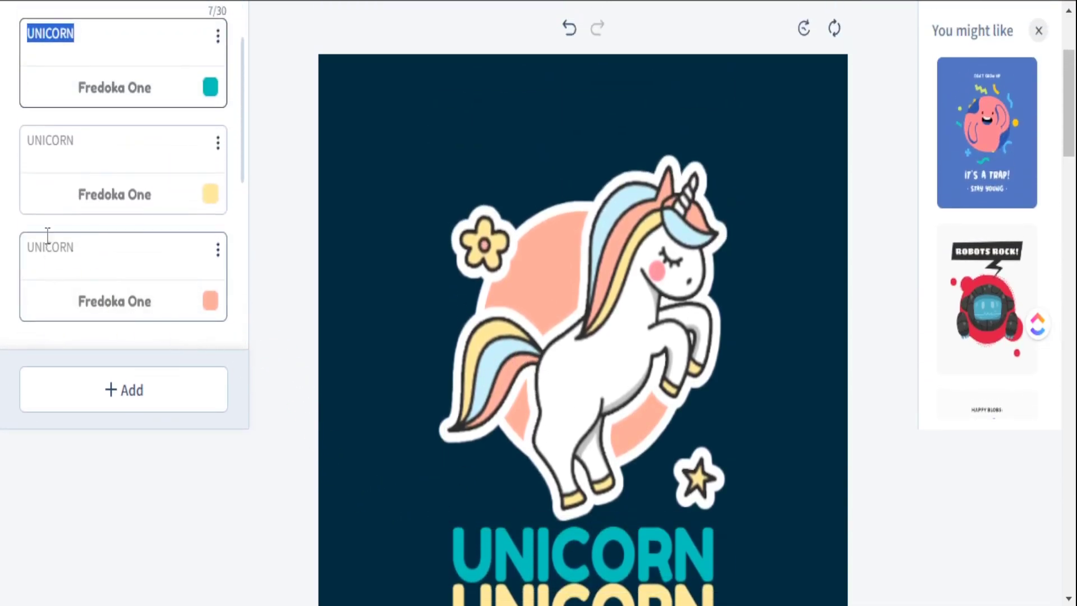
Recolour the second TEACHER line orange and the third a deeper coral from the Autumn palette
scroll(155, 152, up, 2)
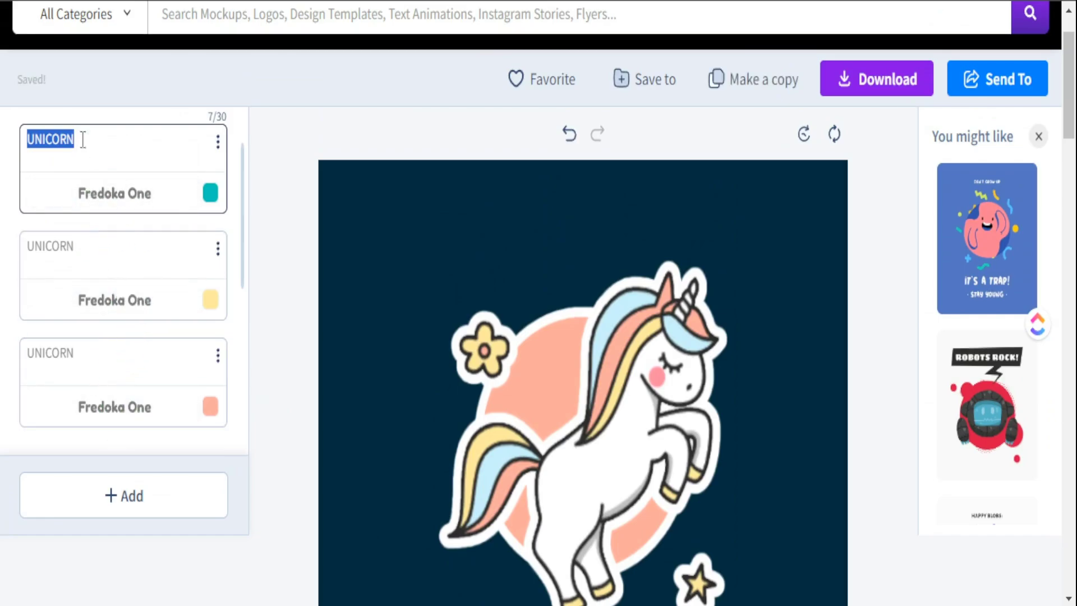
click(211, 192)
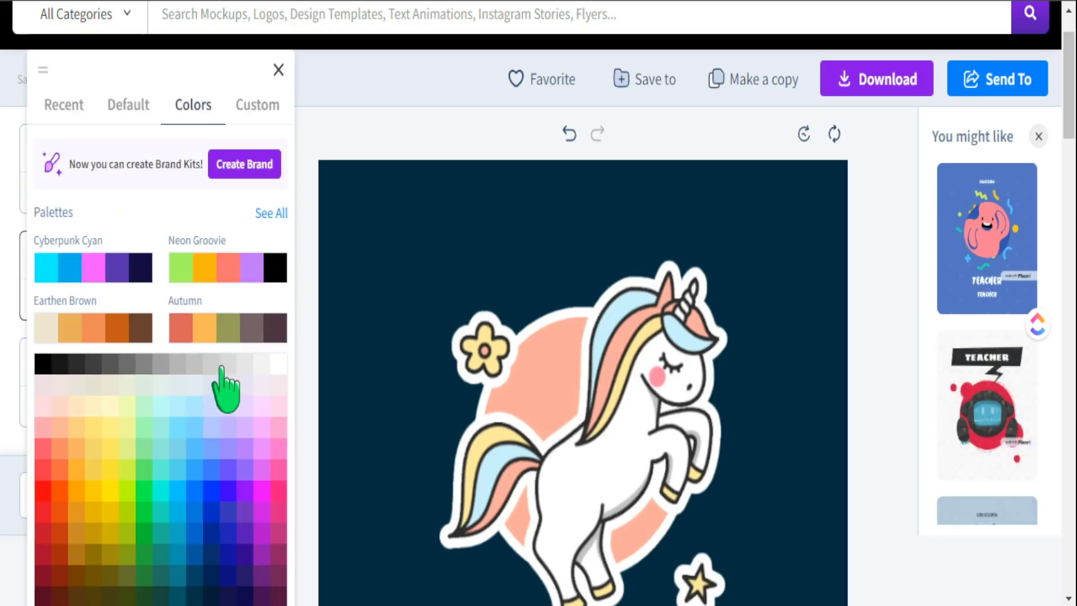
click(219, 331)
click(325, 125)
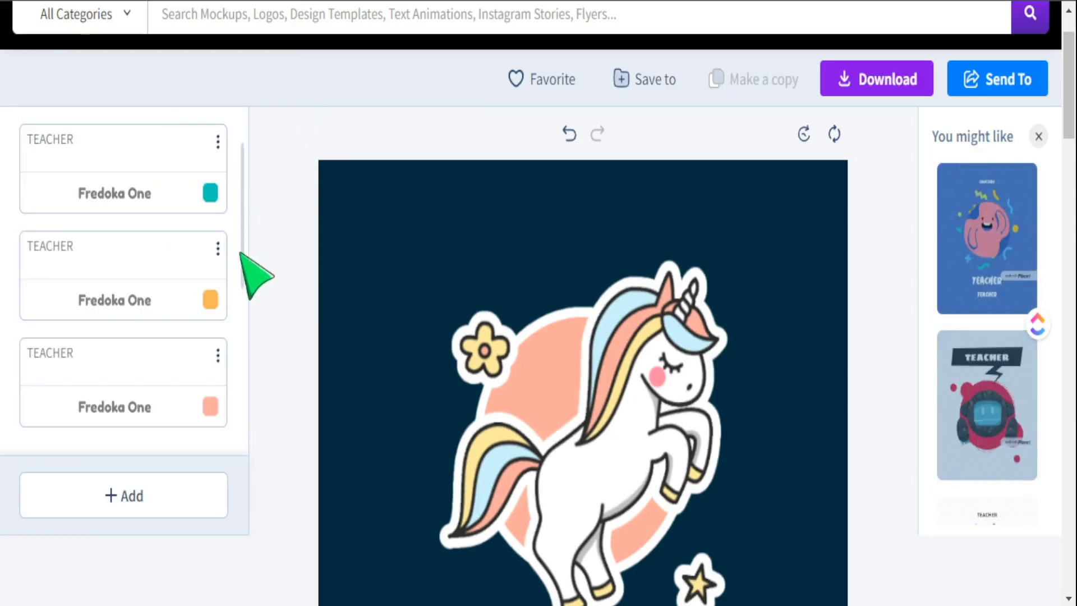
click(210, 405)
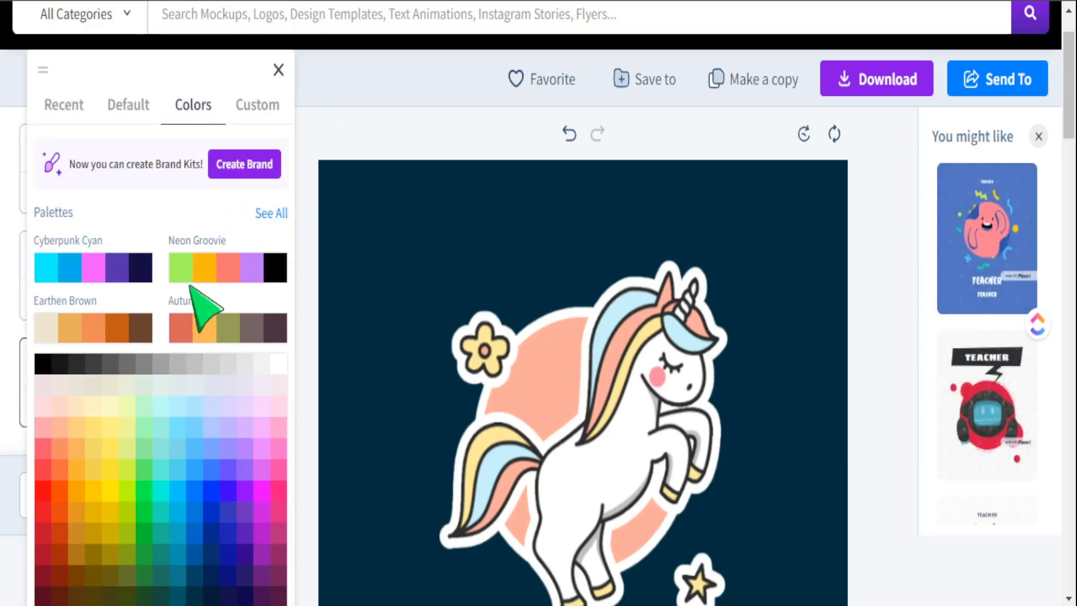
click(227, 331)
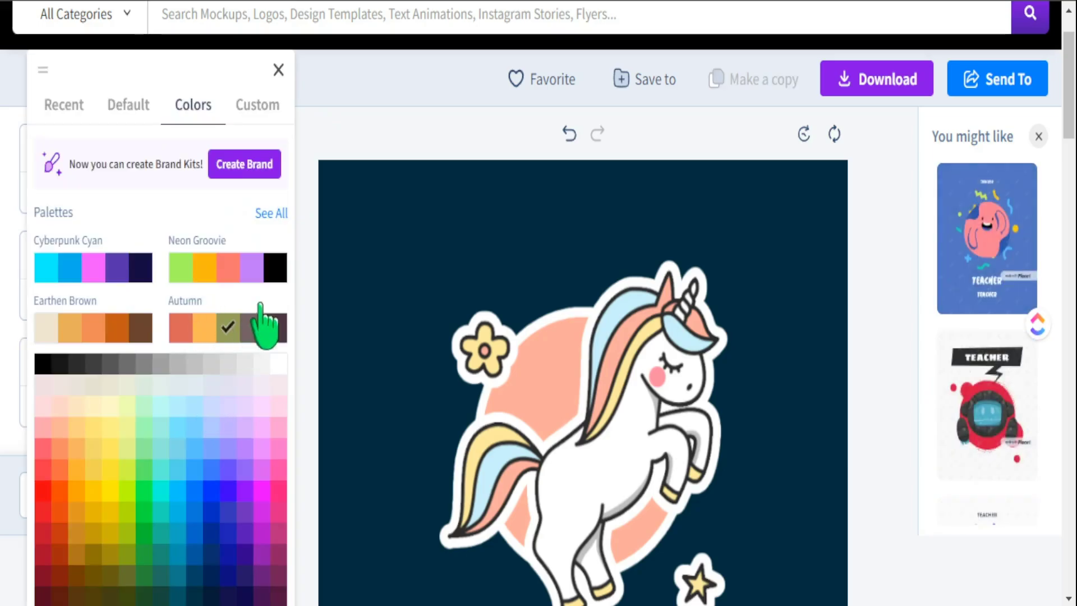
click(364, 104)
Select the unicorn sticker and choose + Add > Add Graphic
scroll(567, 274, down, 4)
drag(568, 275, 589, 236)
click(625, 238)
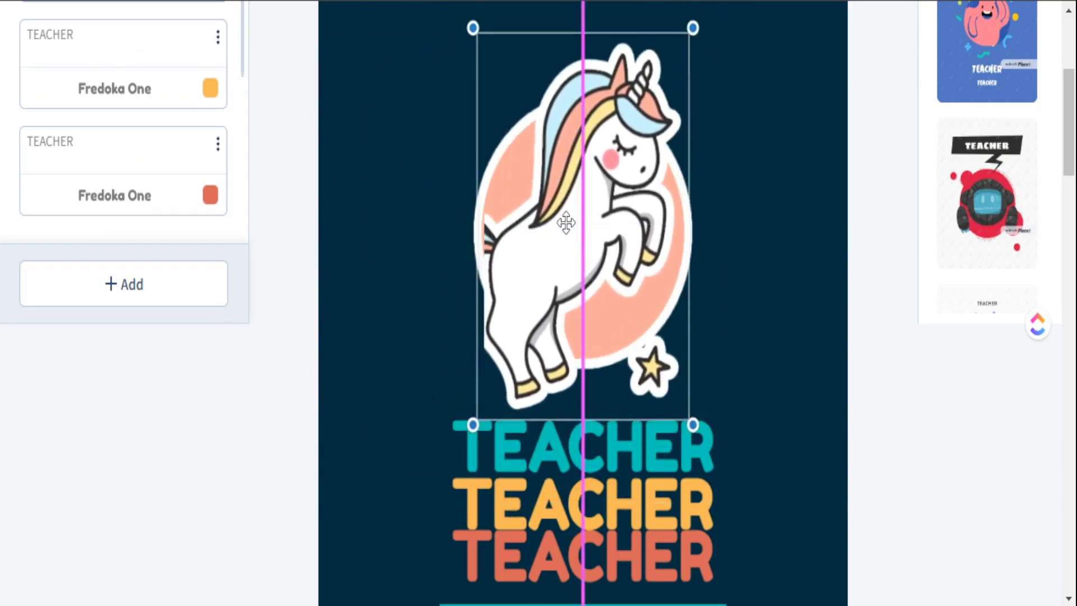
scroll(583, 281, up, 3)
click(78, 463)
click(72, 399)
Search the graphics library for 'book'
click(119, 135)
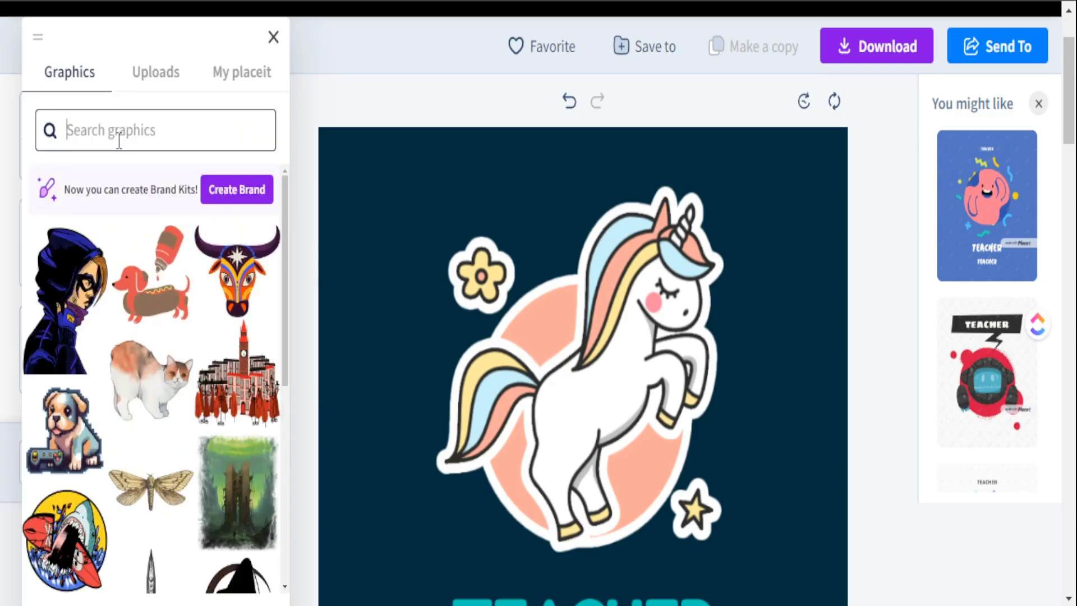
text(book)
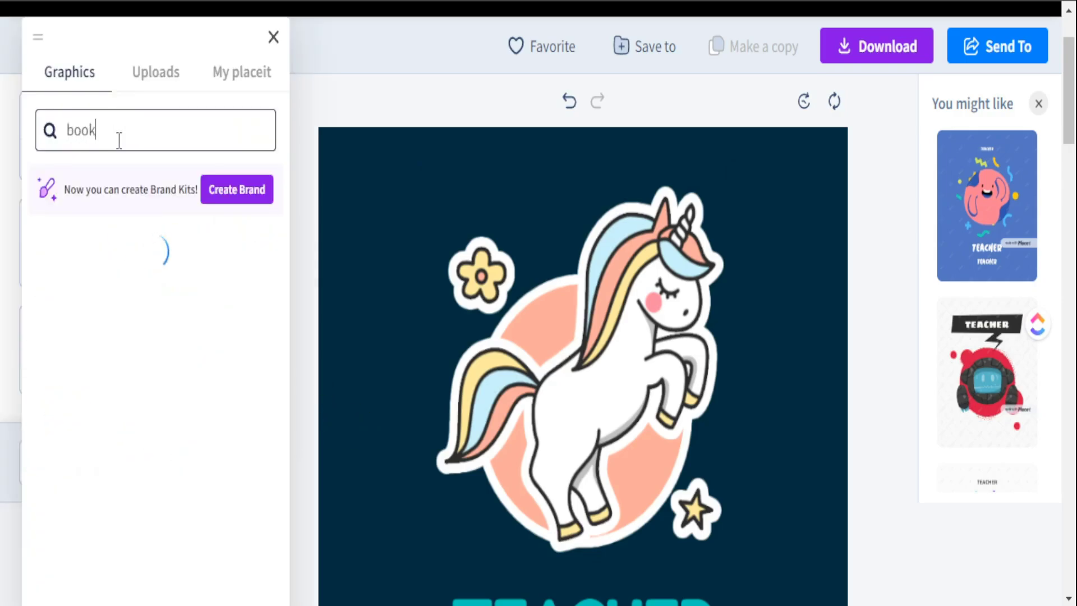
scroll(187, 481, down, 5)
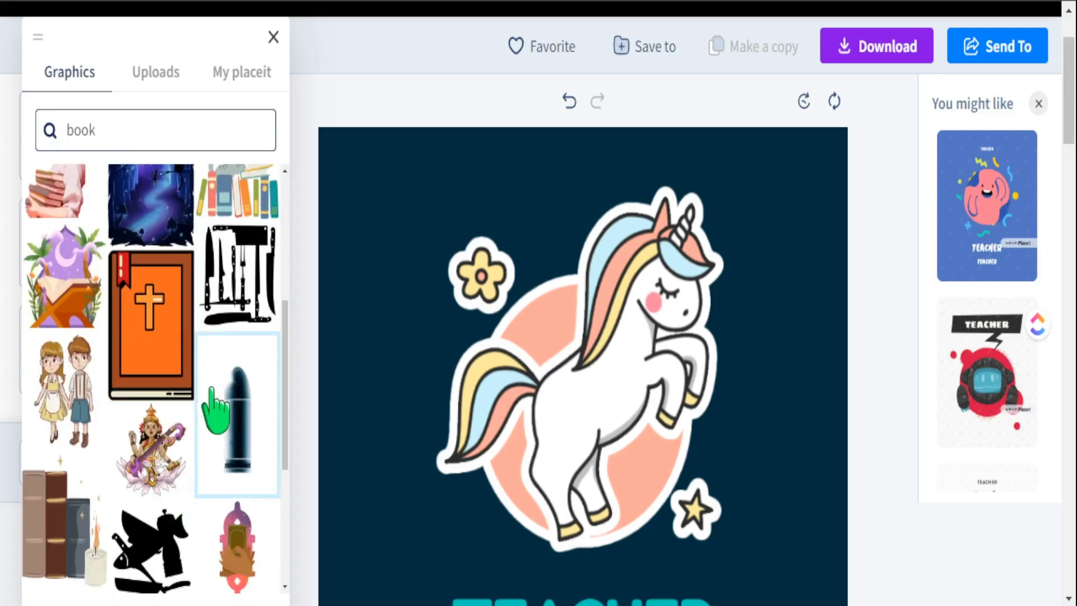
scroll(192, 385, down, 4)
scroll(162, 409, down, 10)
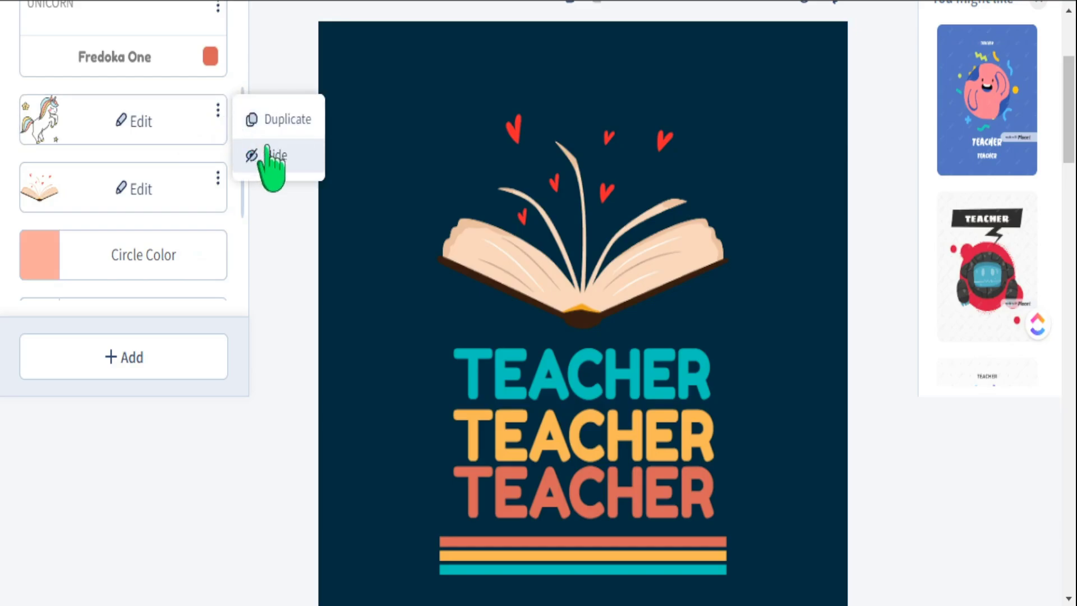
Hide the unicorn sticker layer, leaving the open book graphic visible
click(279, 157)
click(218, 178)
click(275, 223)
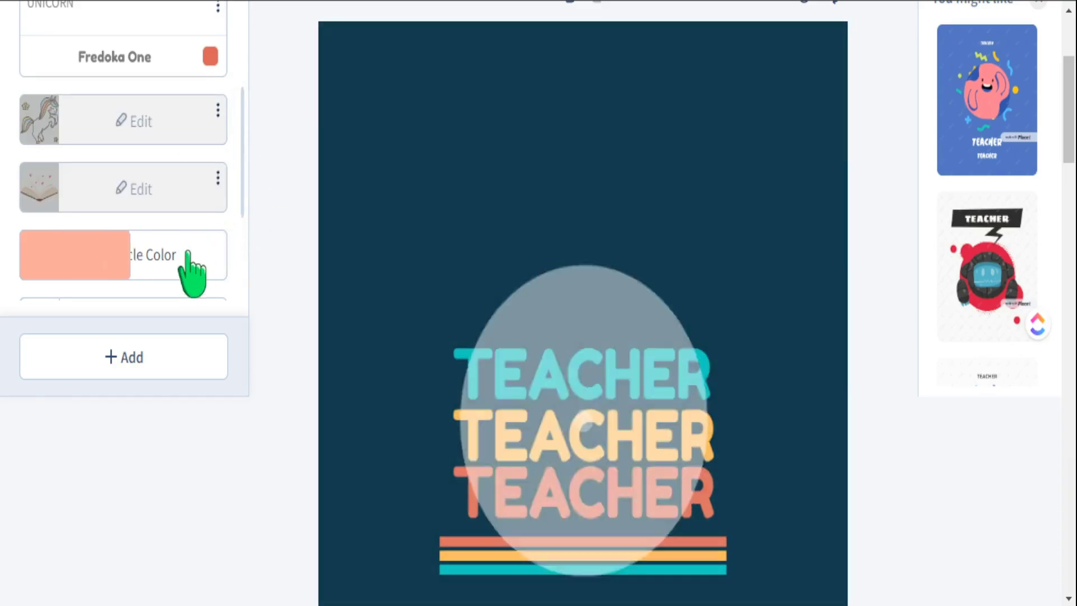
scroll(192, 275, down, 2)
scroll(192, 276, up, 2)
click(218, 178)
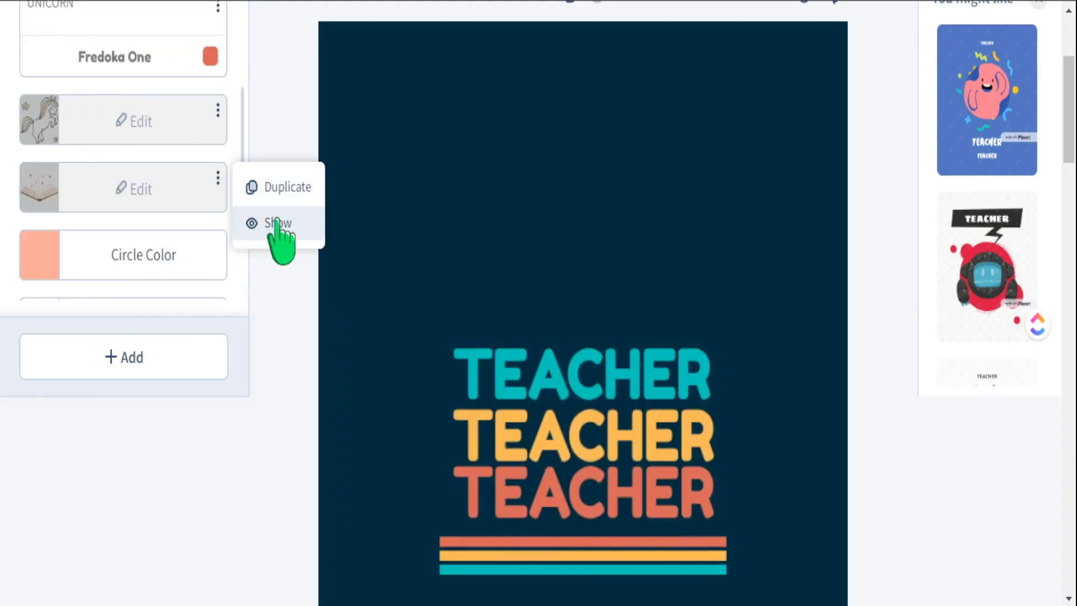
click(275, 222)
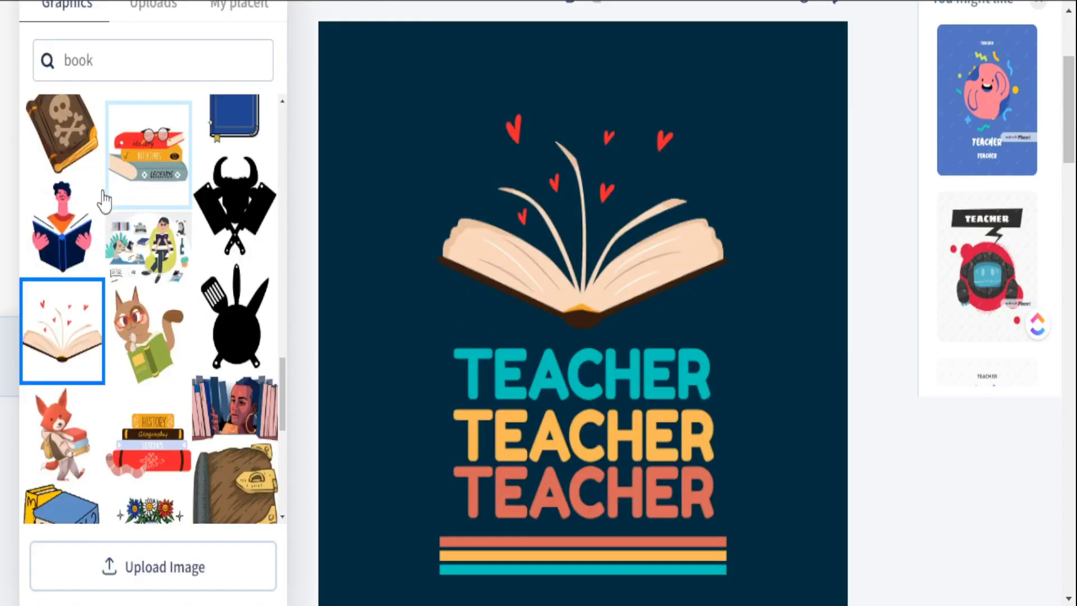
scroll(179, 403, down, 9)
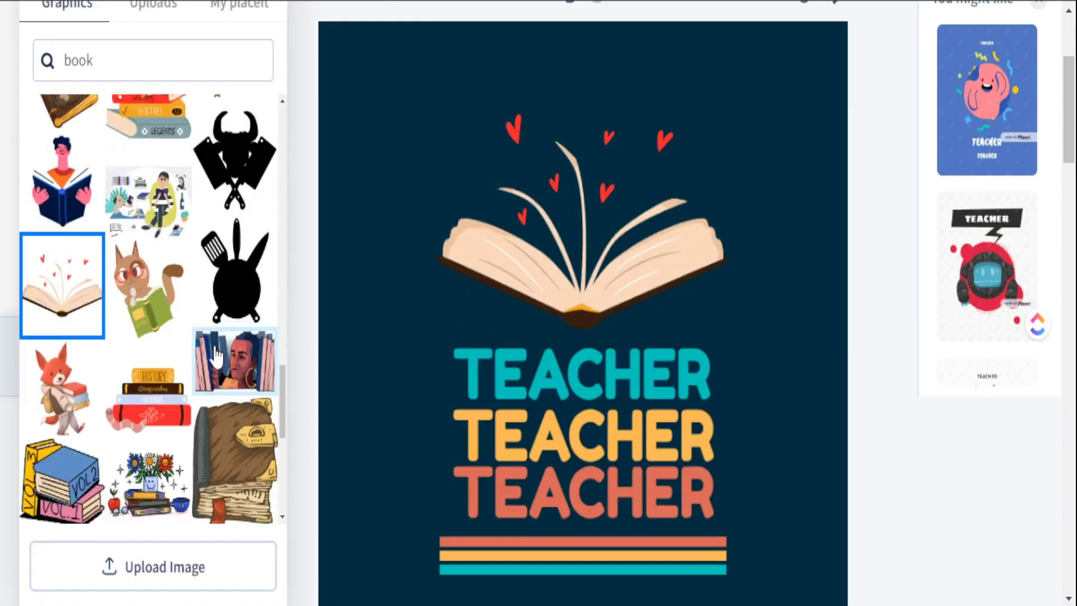
scroll(179, 403, down, 8)
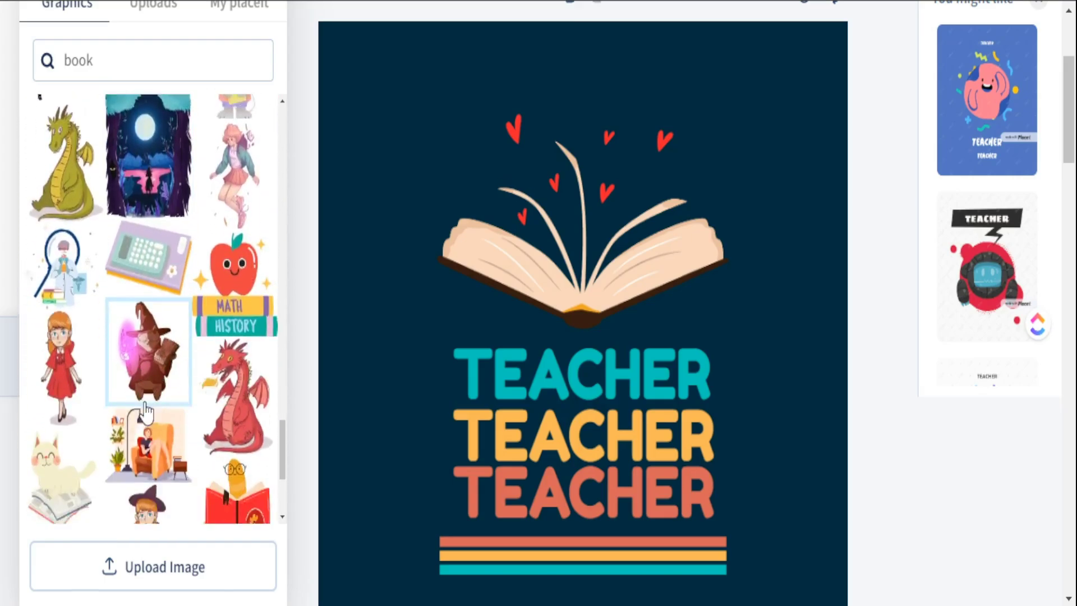
scroll(151, 337, down, 5)
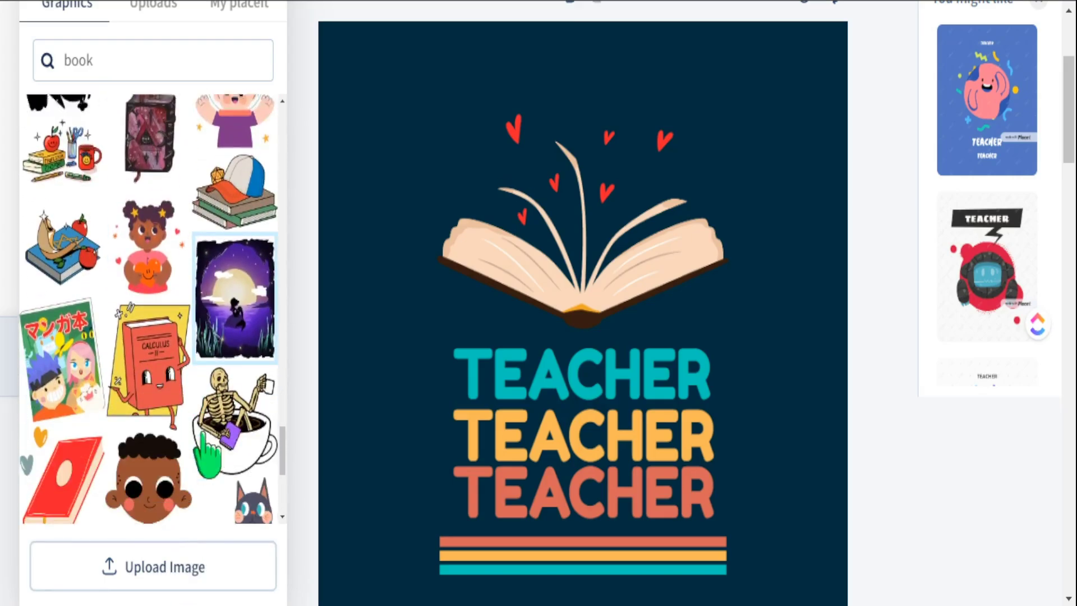
Add the cat-on-stacked-books graphic, enlarge it and centre it above the TEACHER lines
click(236, 466)
drag(488, 271, 432, 400)
drag(528, 283, 579, 270)
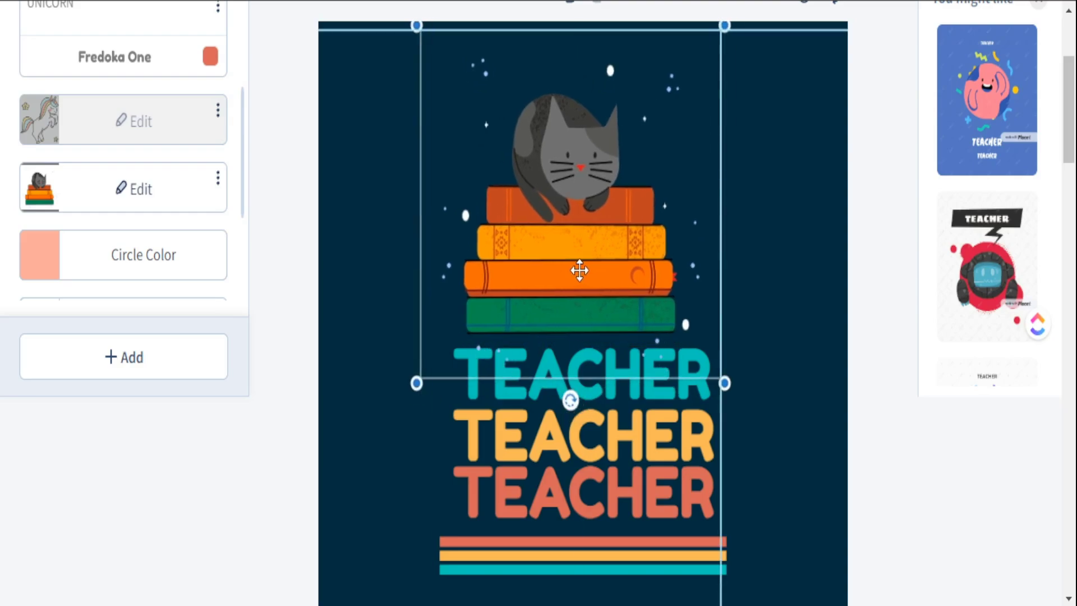
click(824, 289)
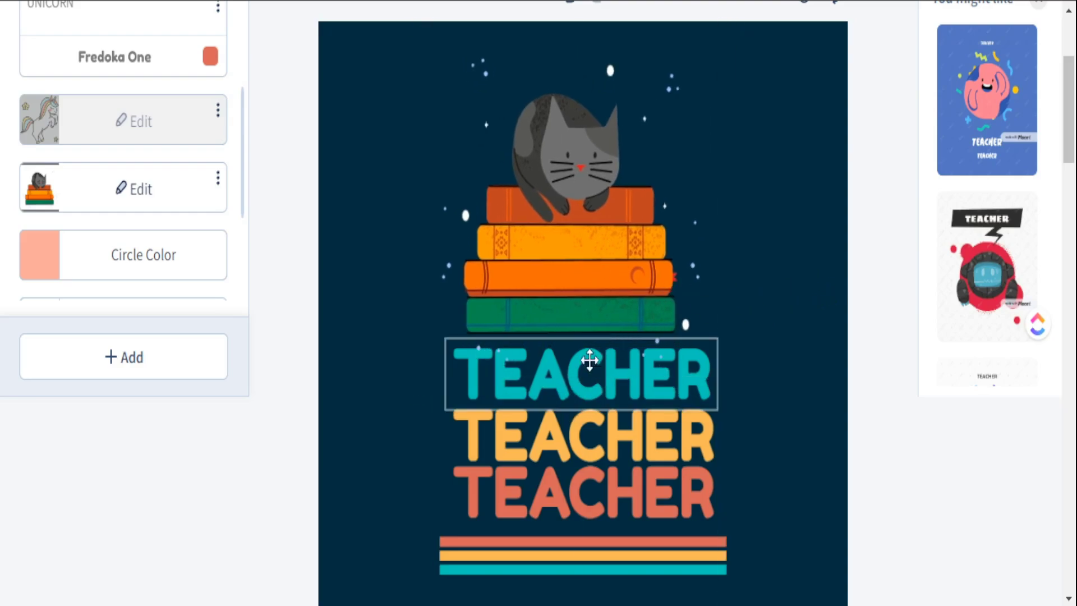
Select the top cyan TEACHER line and open its font choices
scroll(584, 303, up, 4)
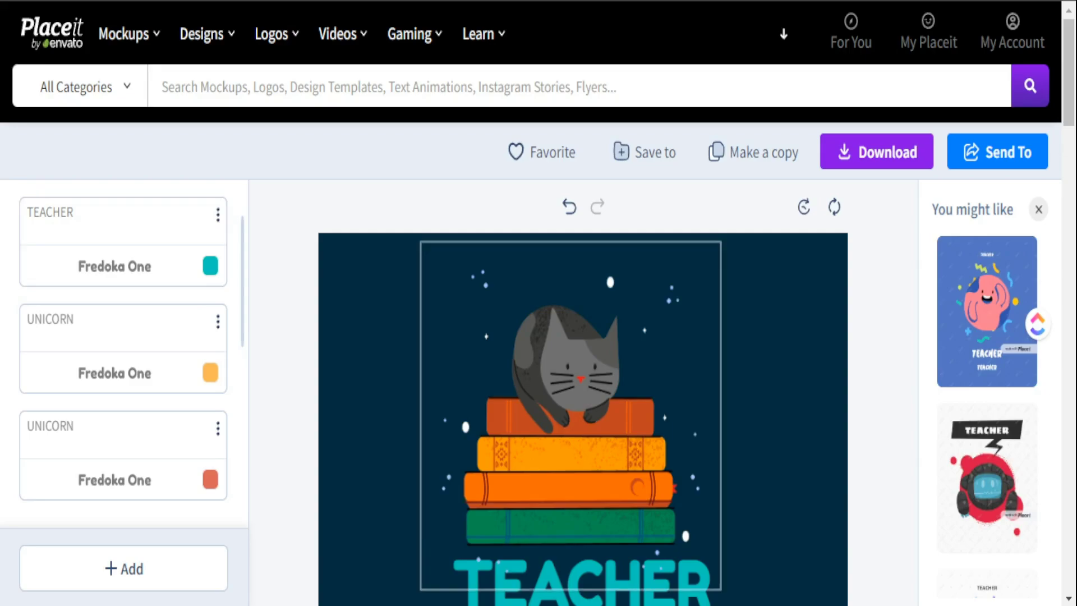
scroll(505, 494, down, 4)
scroll(505, 493, up, 2)
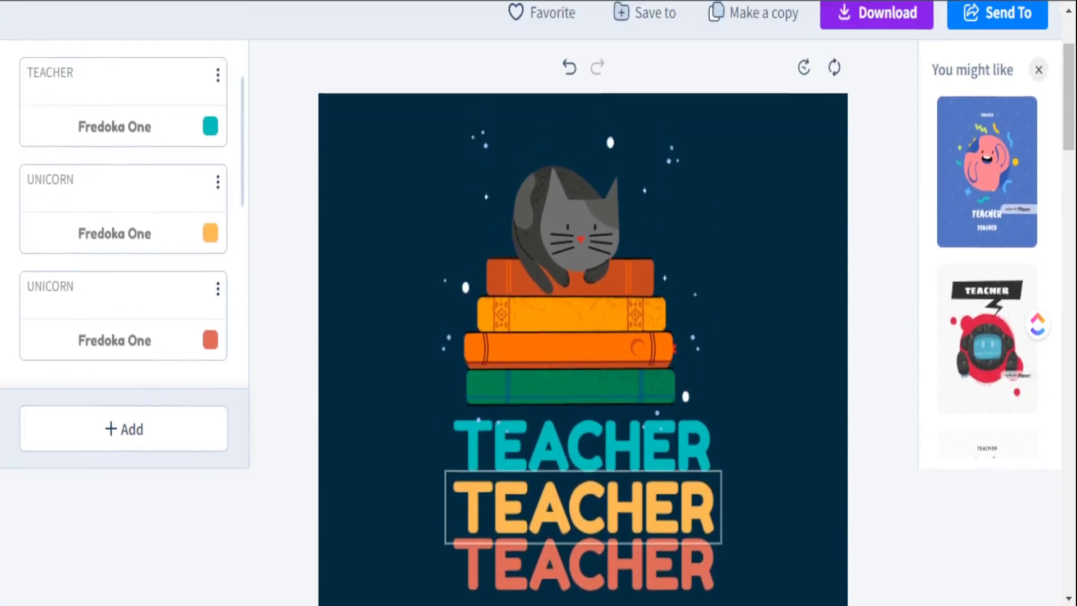
click(502, 491)
click(411, 458)
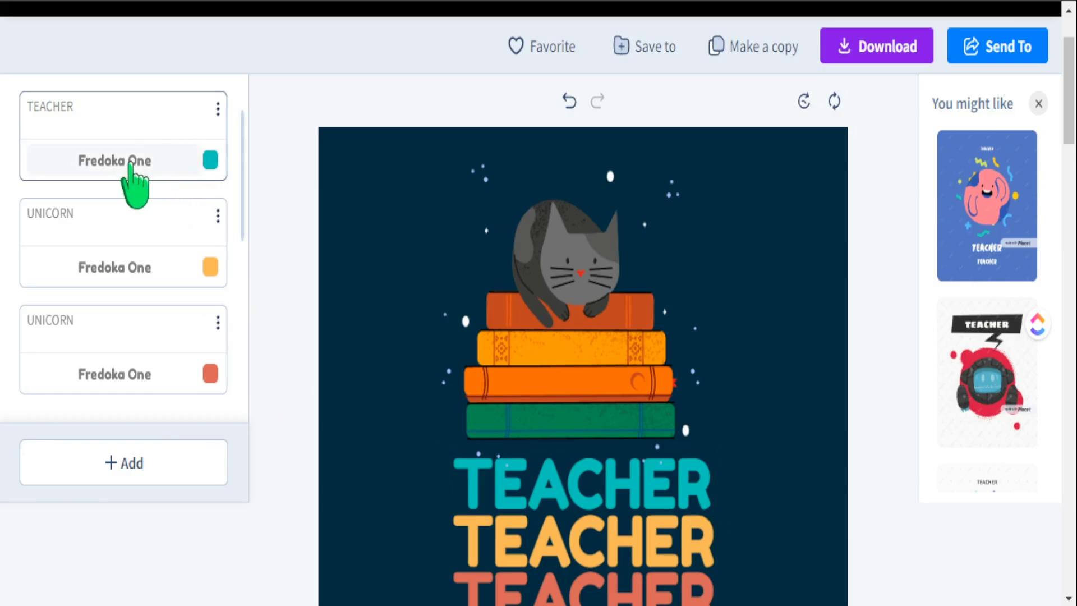
click(104, 162)
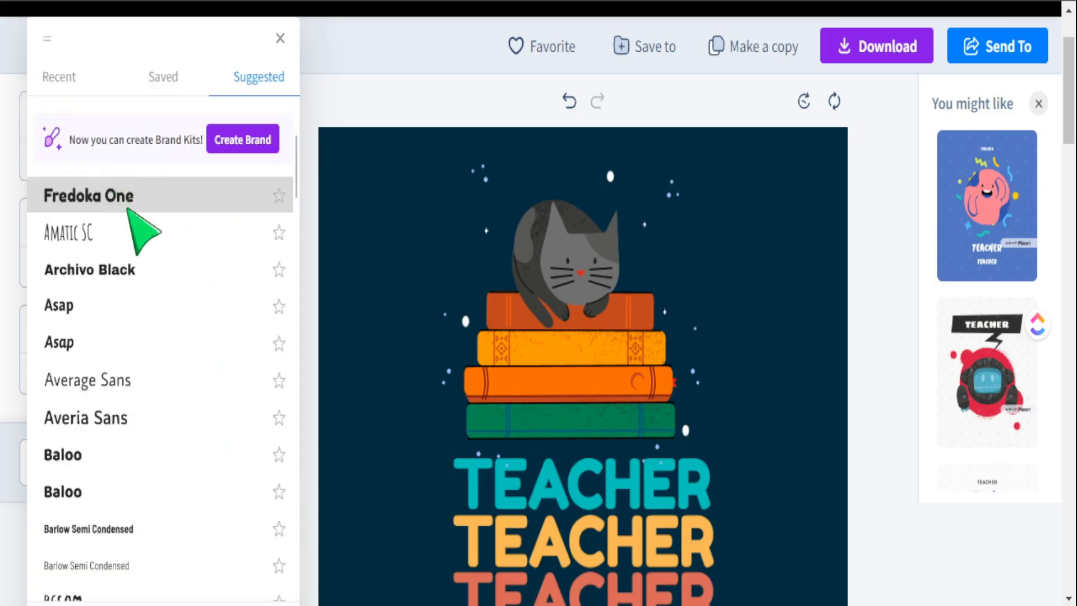
scroll(101, 361, down, 2)
scroll(98, 356, up, 2)
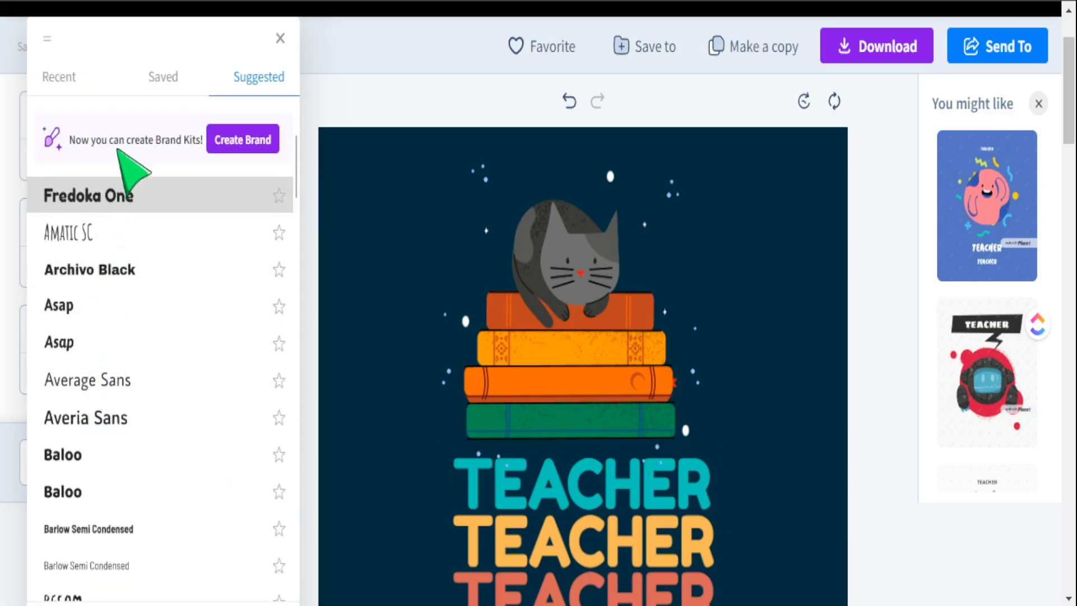
scroll(135, 180, down, 2)
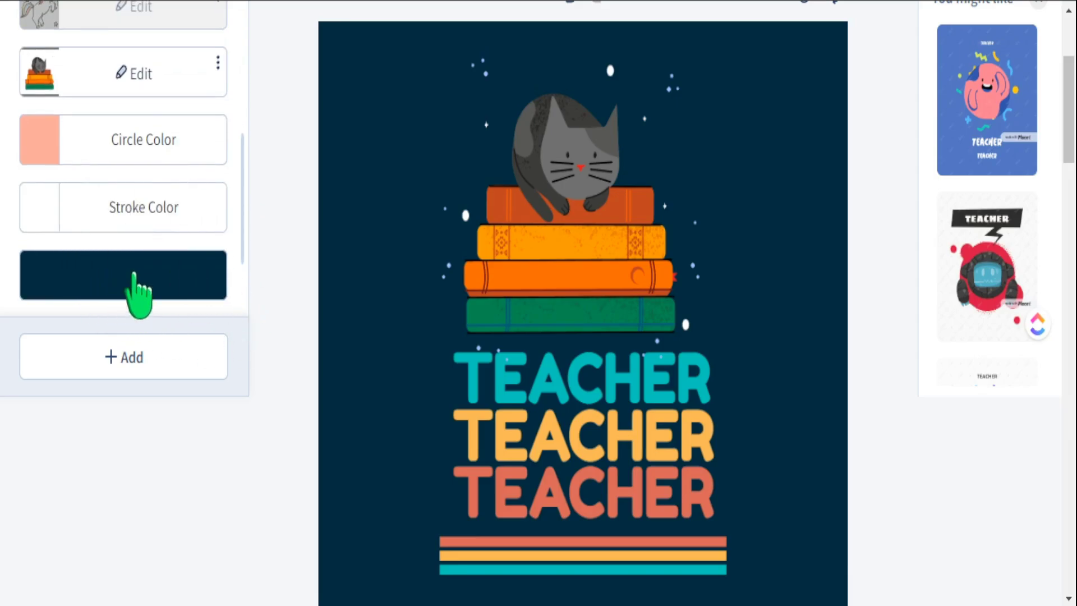
Set the design background colour to the transparent swatch
click(137, 294)
scroll(279, 432, down, 4)
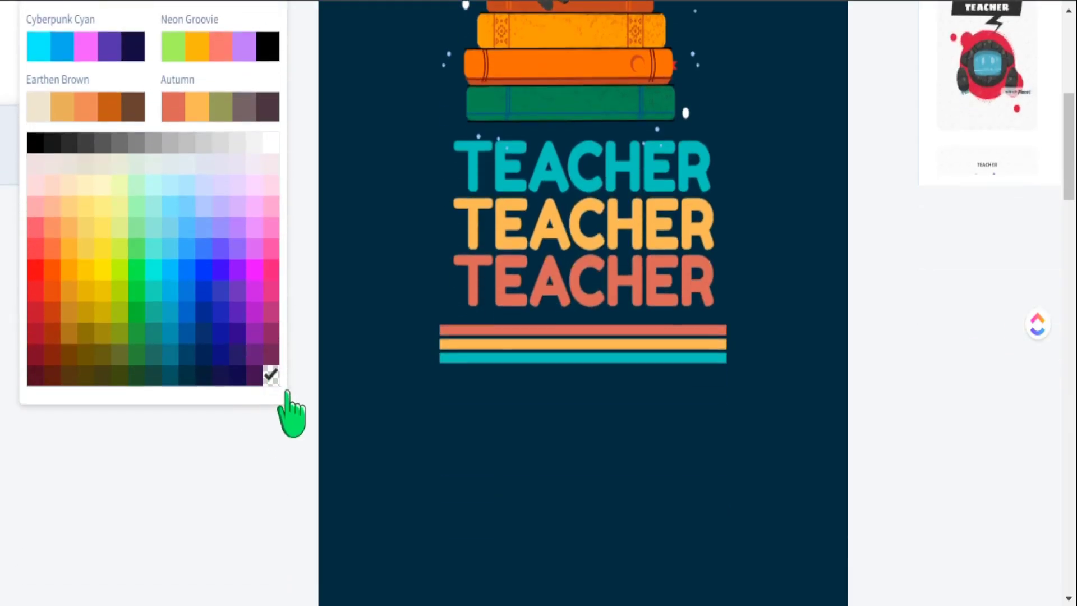
click(272, 376)
scroll(805, 515, down, 2)
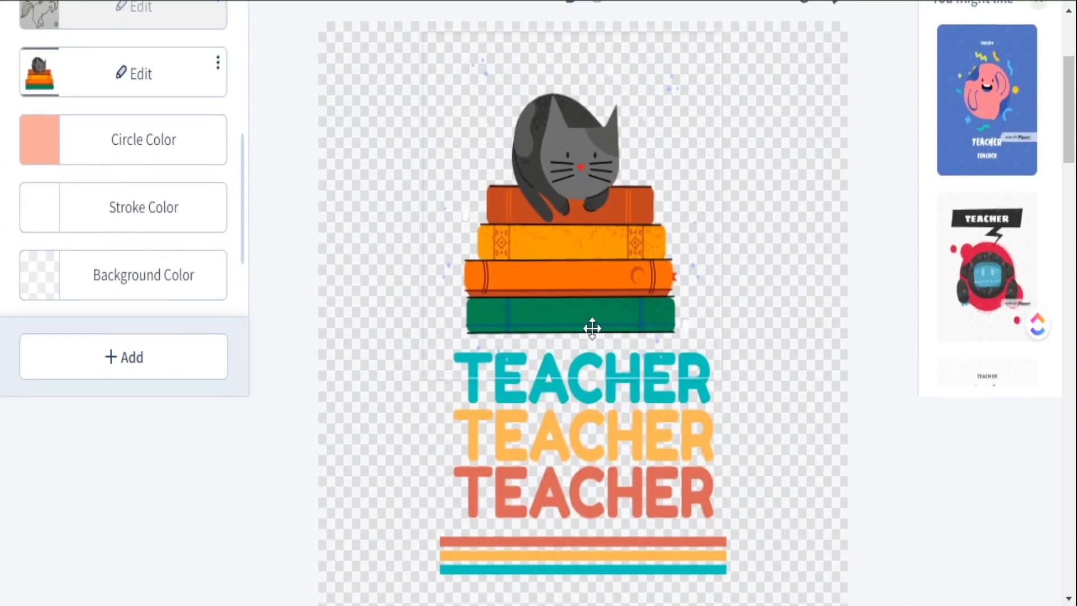
scroll(825, 471, up, 4)
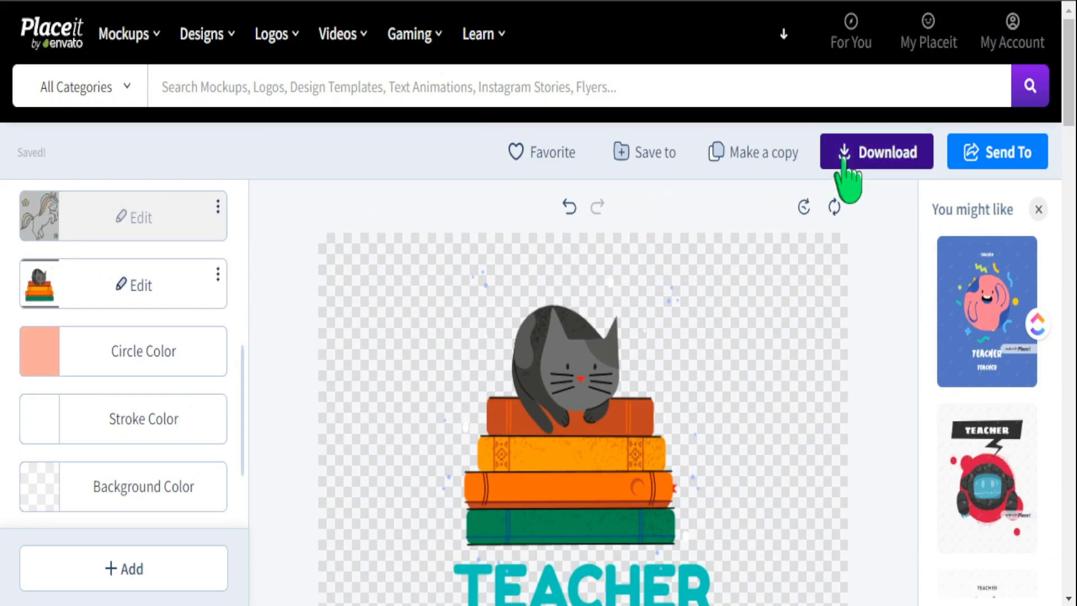
Download the finished TEACHER cat-on-books design with its transparent background
click(846, 160)
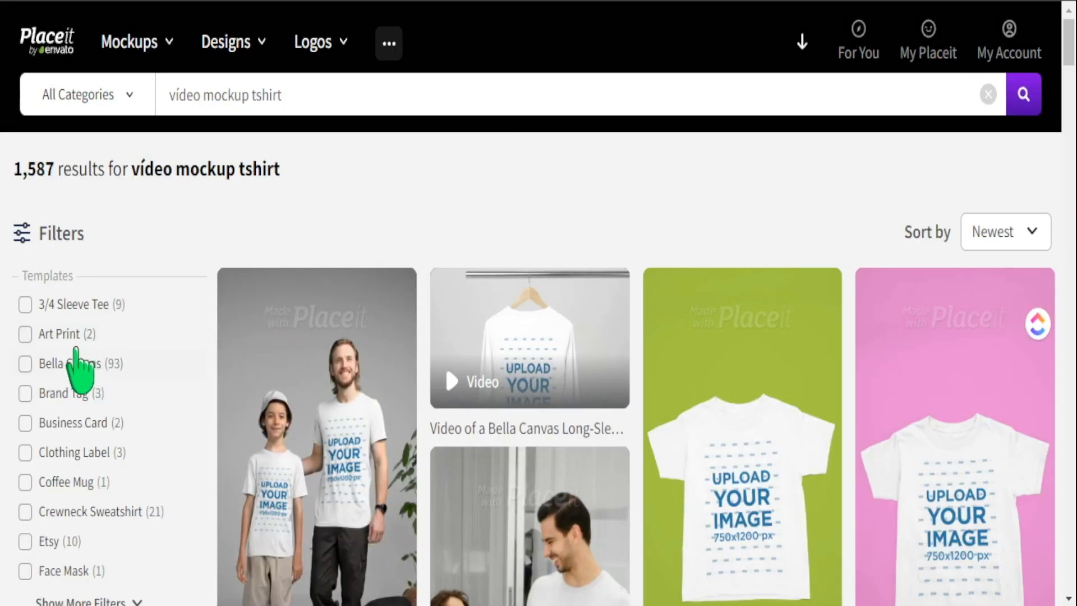
Browse the best-selling t-shirt video mockups and open the Selfie Video of a Young Woman preview
scroll(73, 376, down, 3)
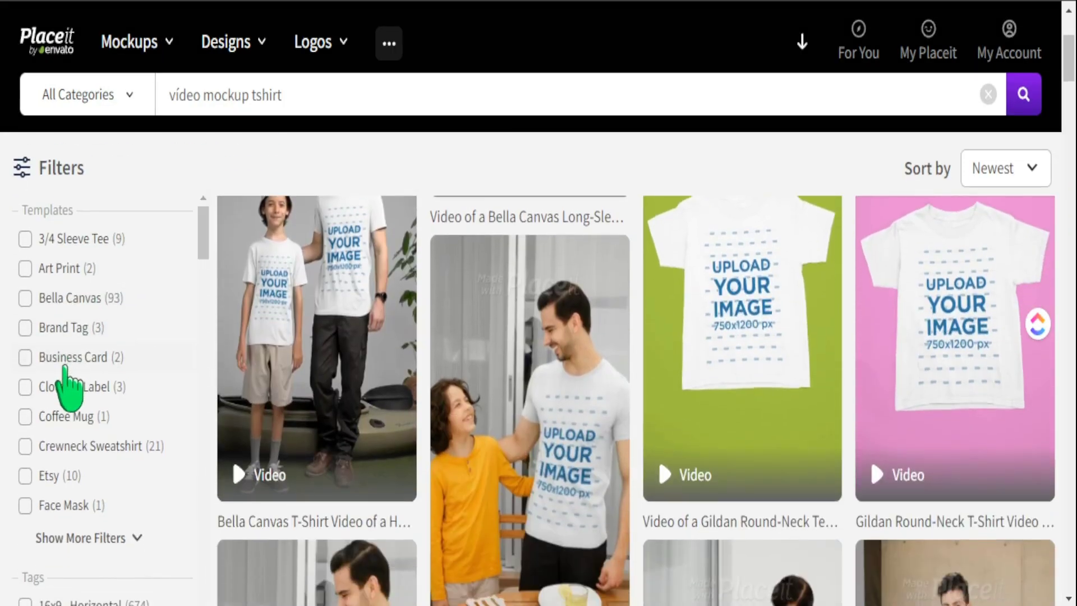
scroll(70, 387, up, 3)
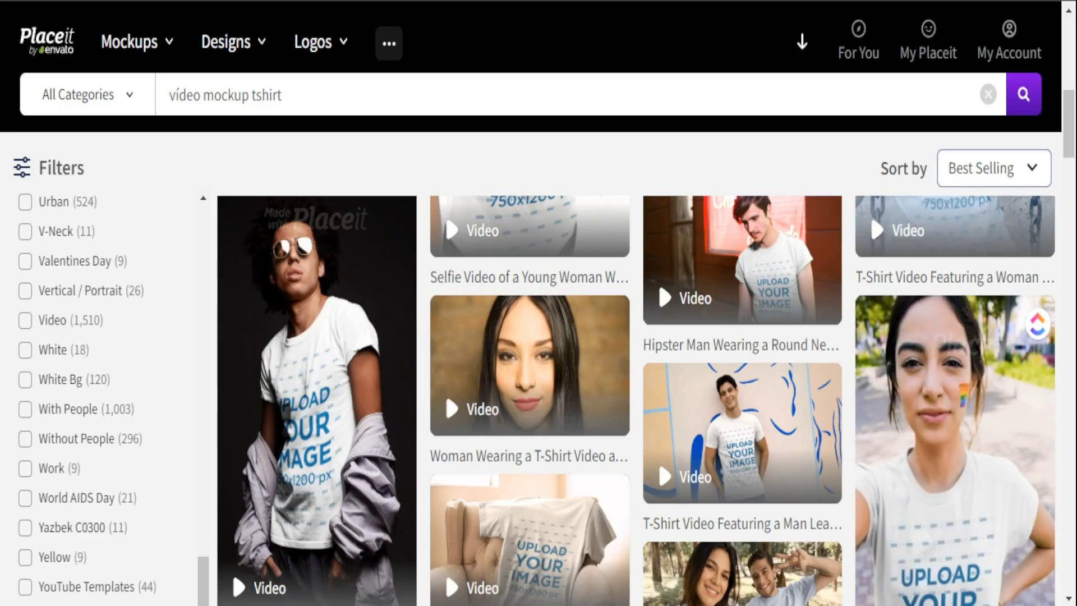
scroll(634, 393, down, 2)
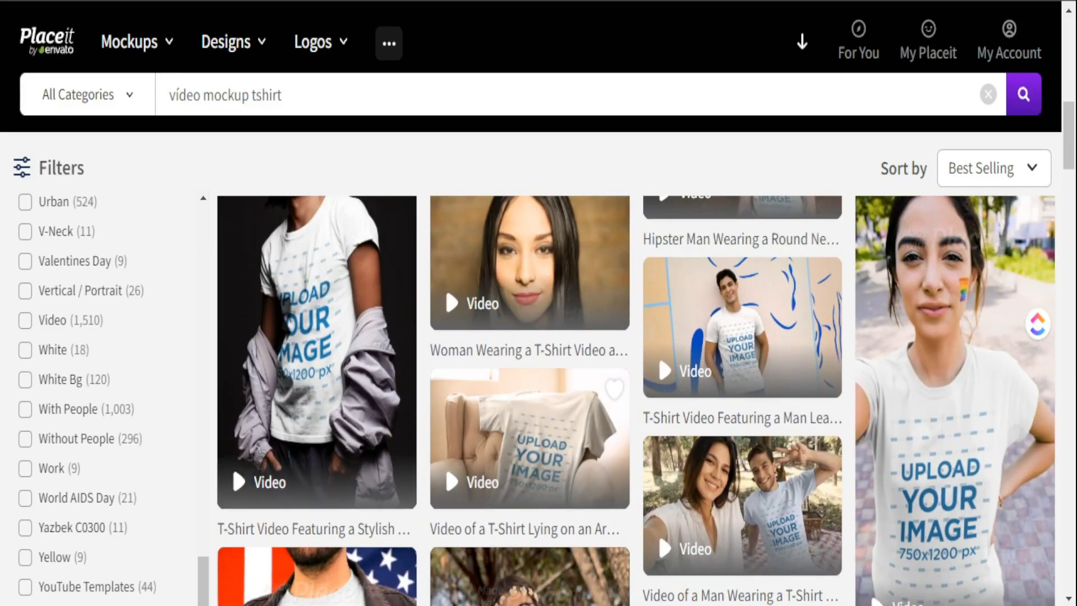
scroll(634, 392, up, 5)
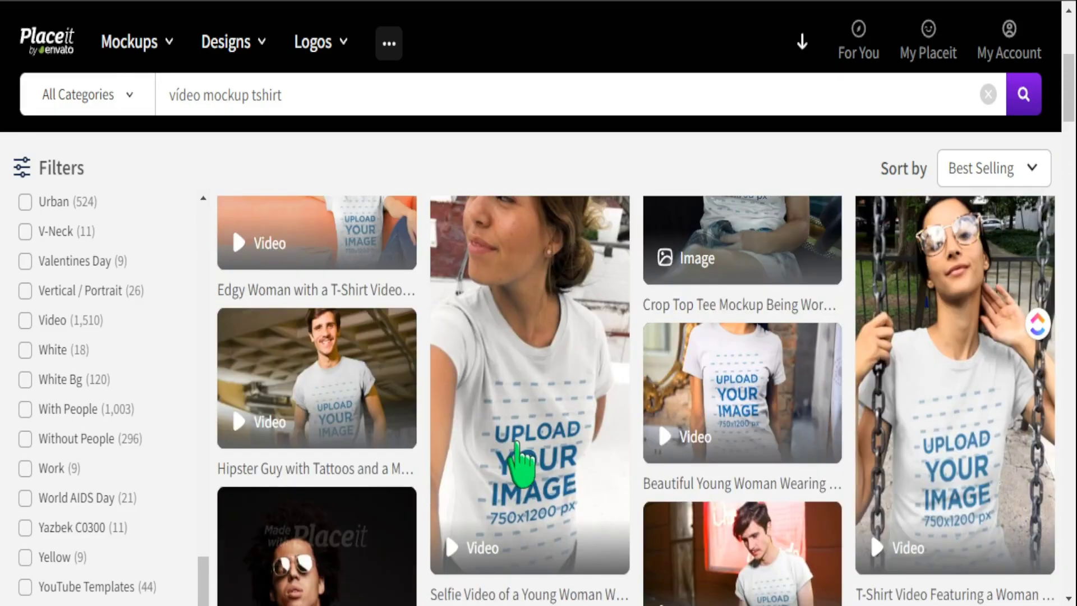
click(508, 449)
scroll(518, 443, down, 5)
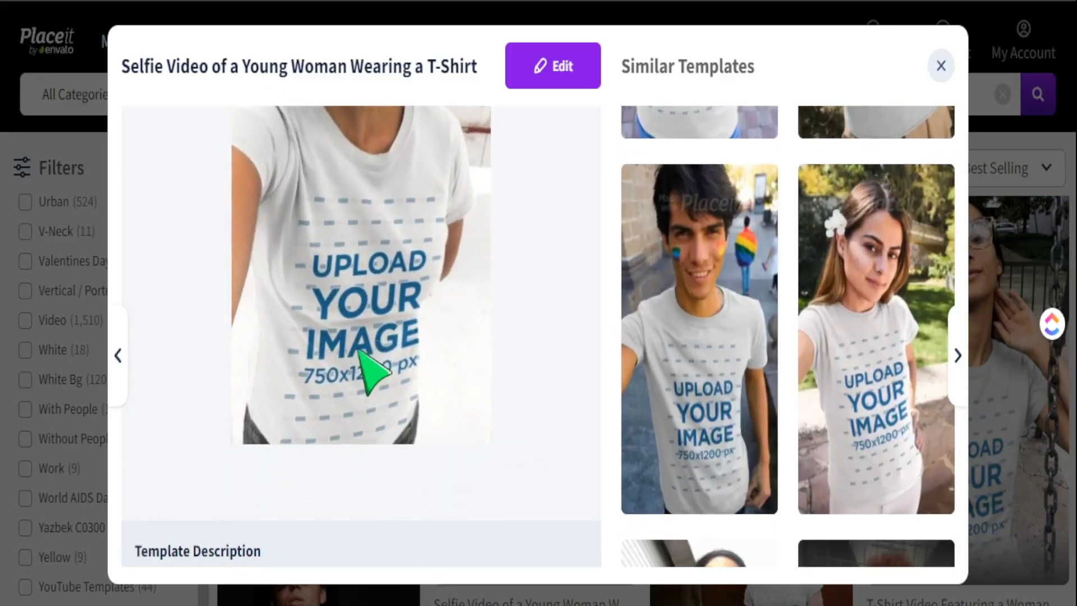
Edit the selfie mockup and import the Teacher design from Downloads onto the shirt
click(551, 71)
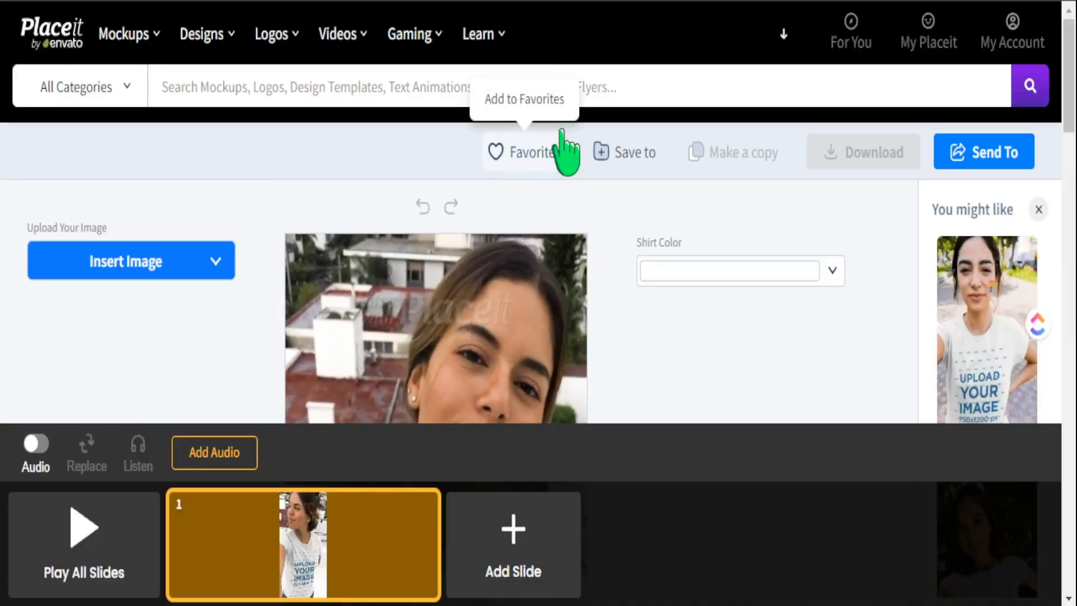
scroll(537, 361, down, 6)
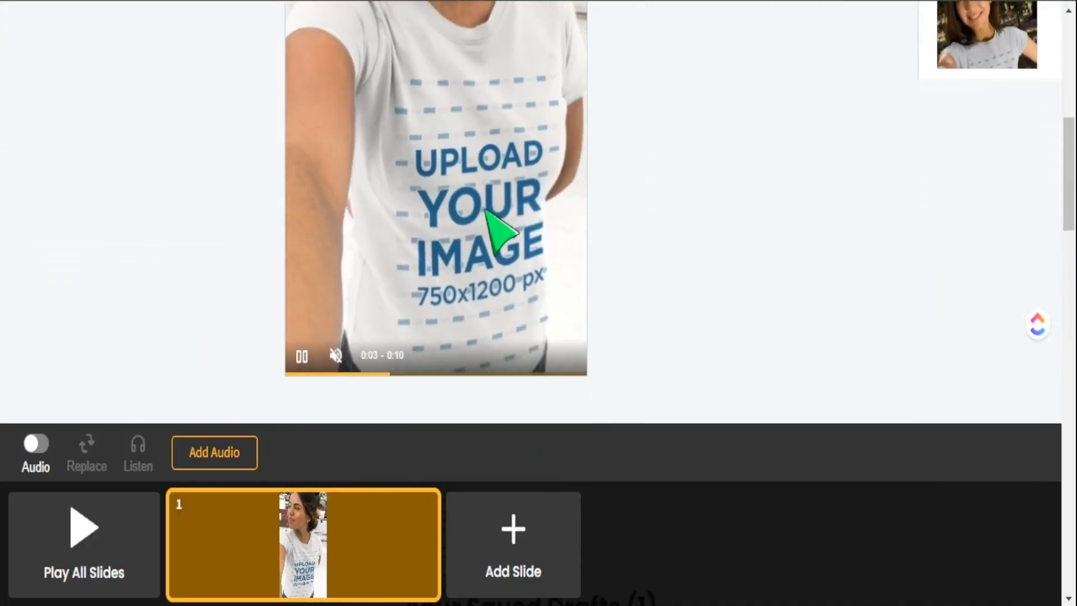
scroll(421, 241, up, 4)
click(213, 159)
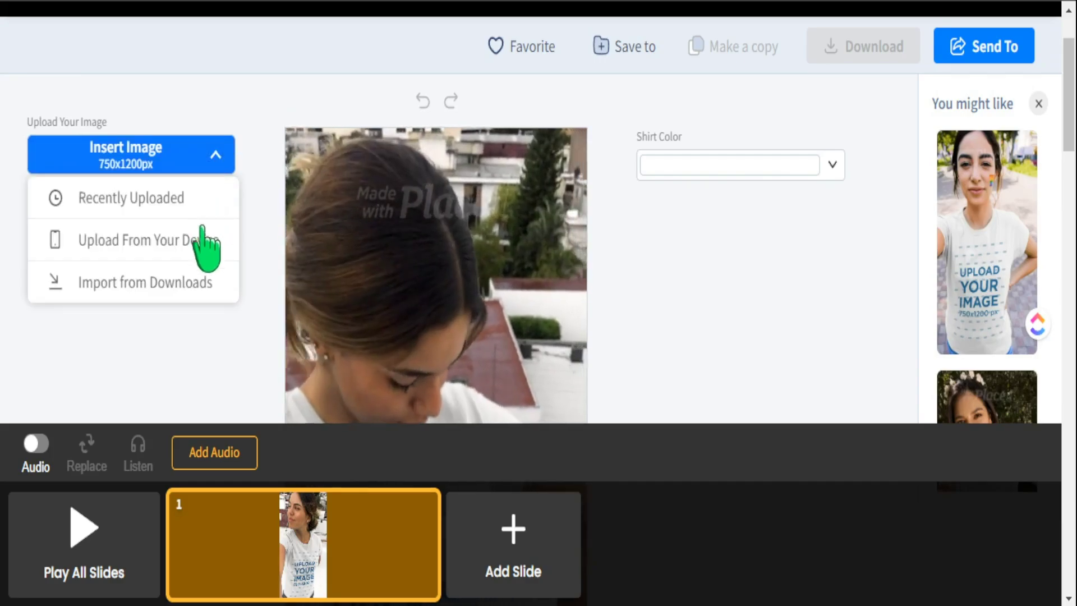
click(177, 288)
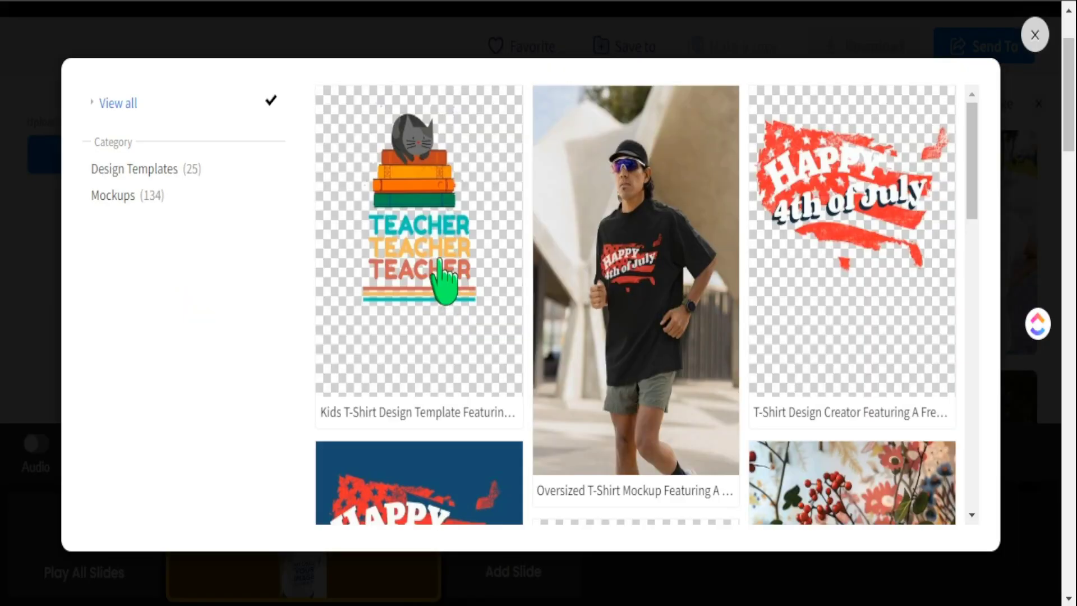
click(435, 232)
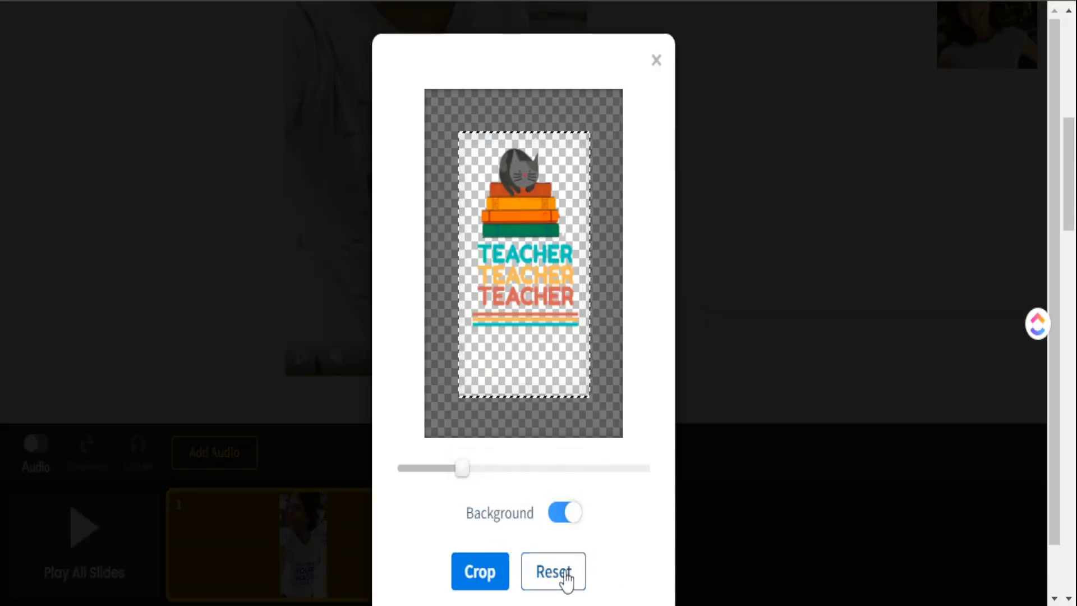
click(480, 571)
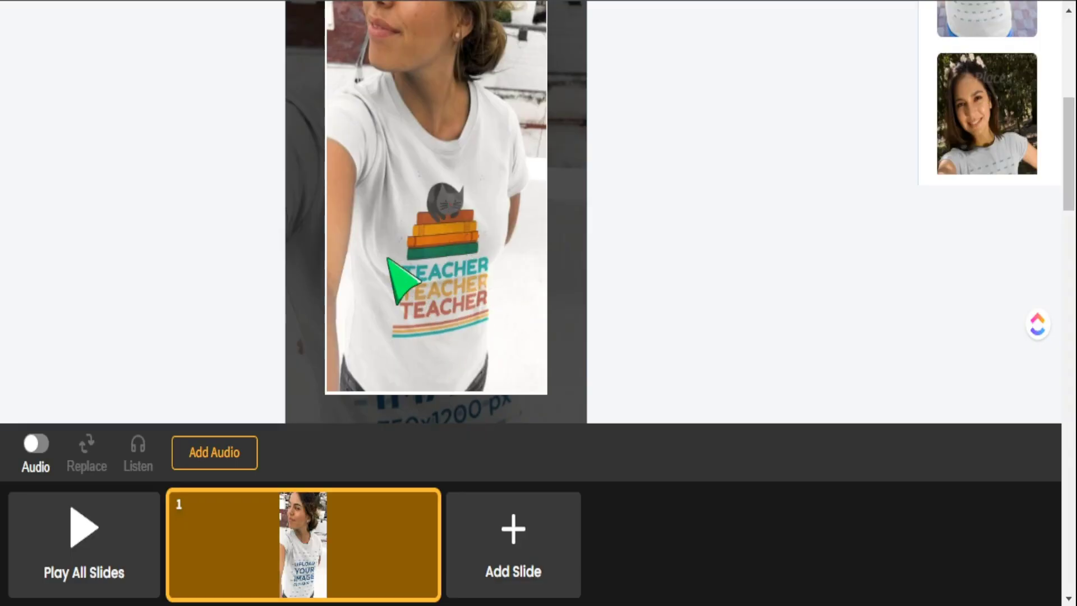
scroll(473, 297, up, 2)
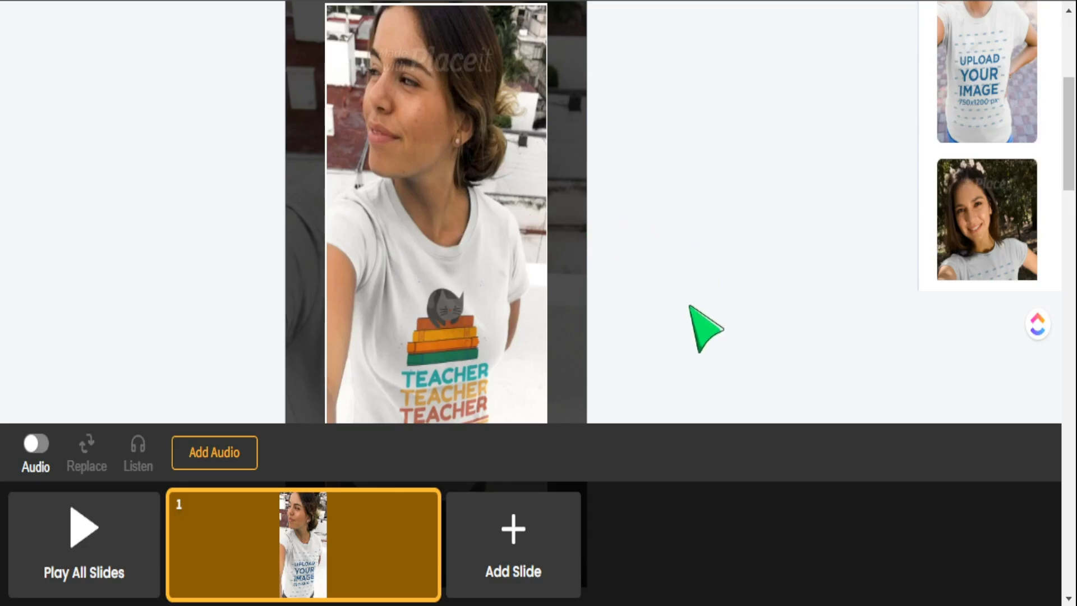
scroll(690, 314, up, 4)
scroll(690, 329, down, 6)
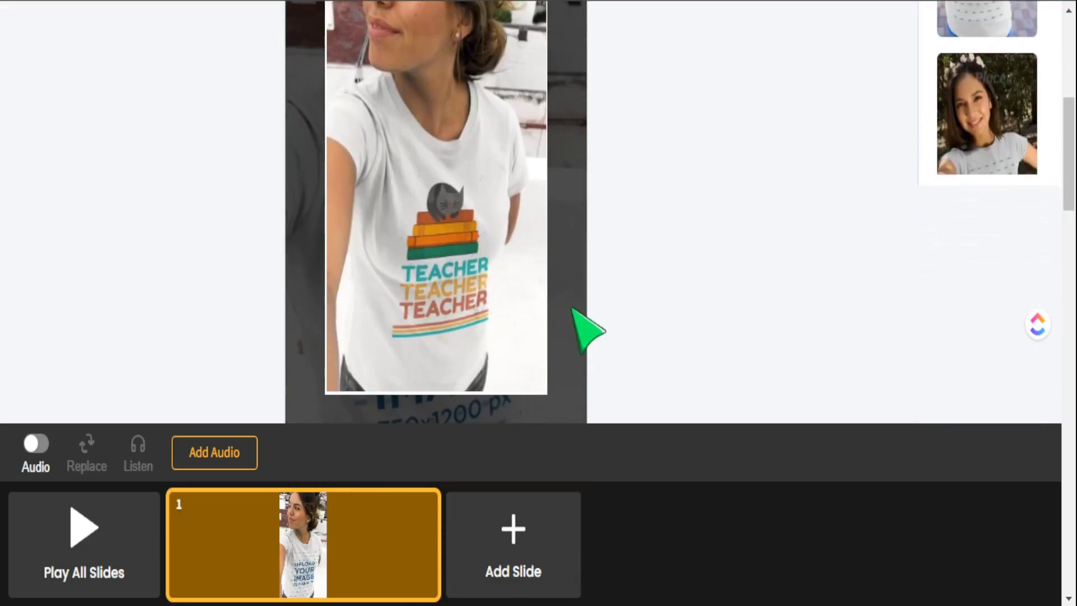
scroll(613, 308, up, 5)
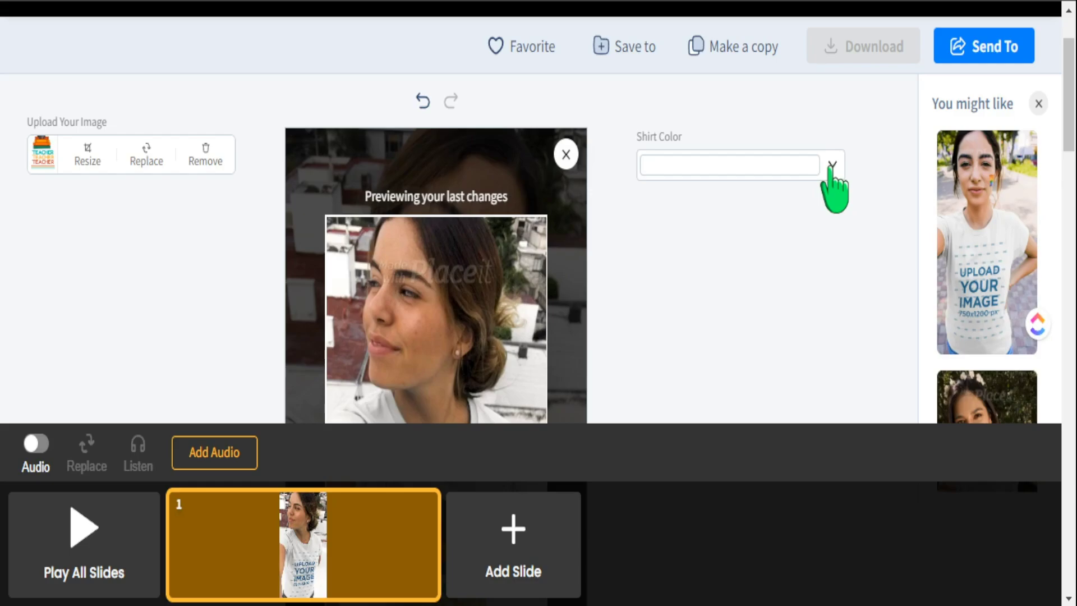
Change the mockup's shirt color to black
click(831, 167)
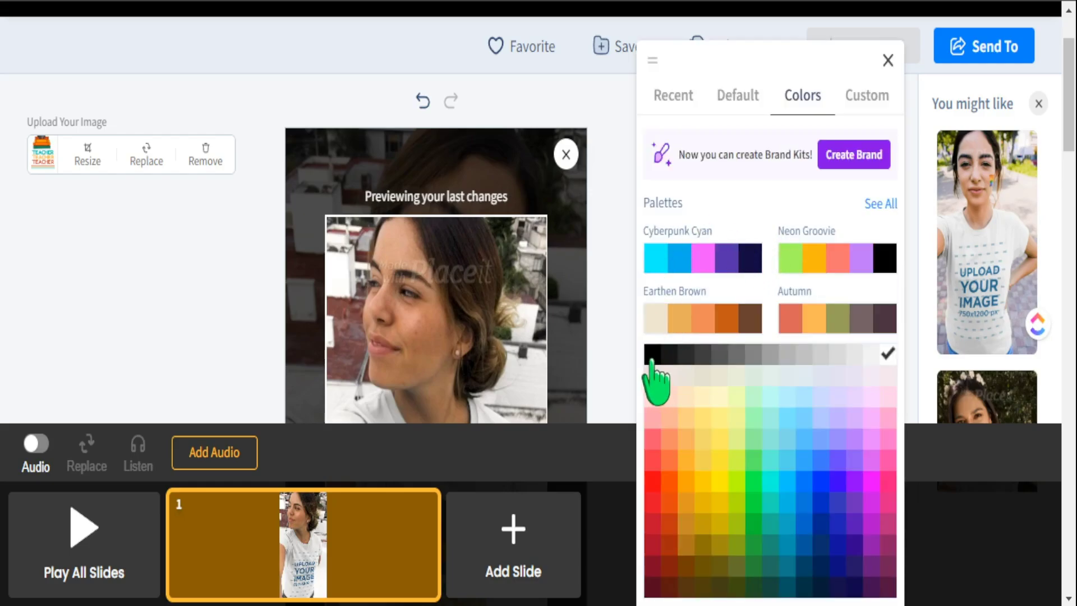
click(652, 360)
click(617, 245)
scroll(513, 284, down, 4)
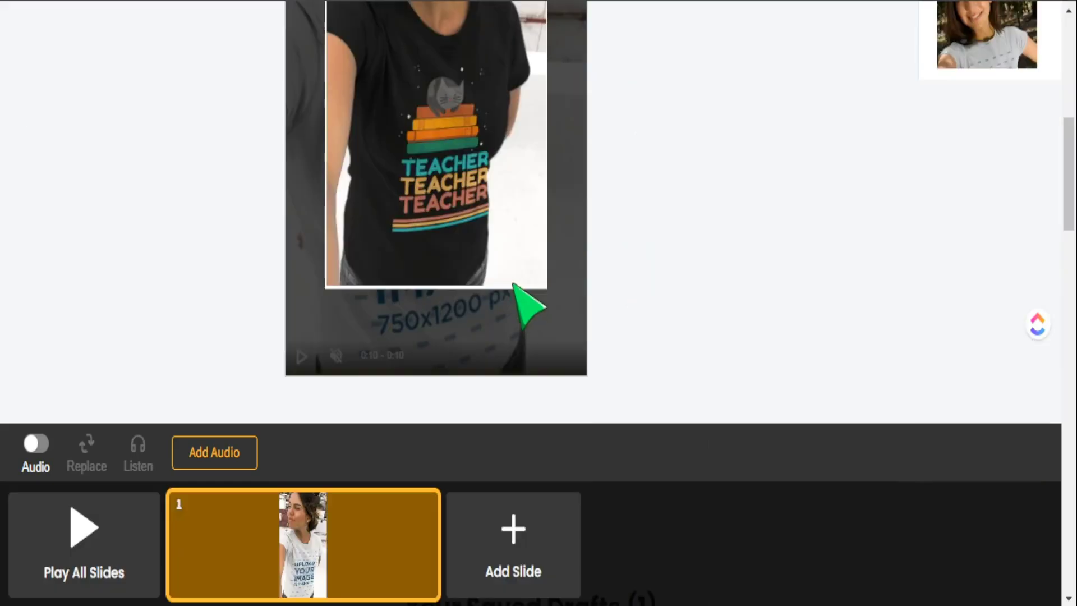
scroll(578, 280, up, 5)
Resize the TEACHER design slightly larger and move it lower on the shirt
click(88, 159)
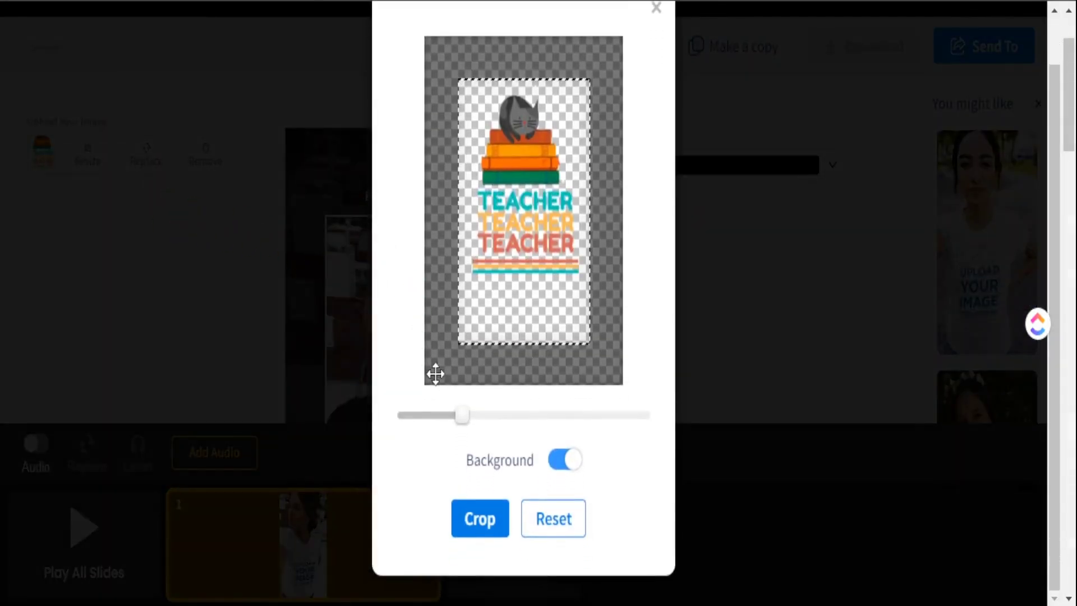
drag(462, 416, 474, 415)
mouse_move(507, 276)
mouse_down()
mouse_move(509, 306)
mouse_move(509, 291)
mouse_up()
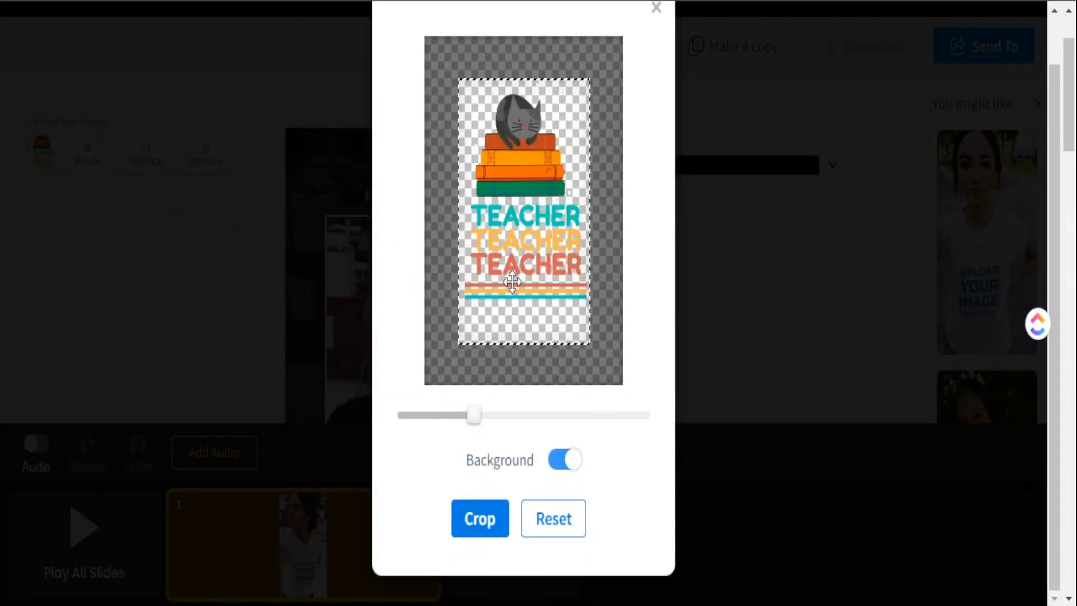
click(477, 517)
scroll(498, 294, down, 7)
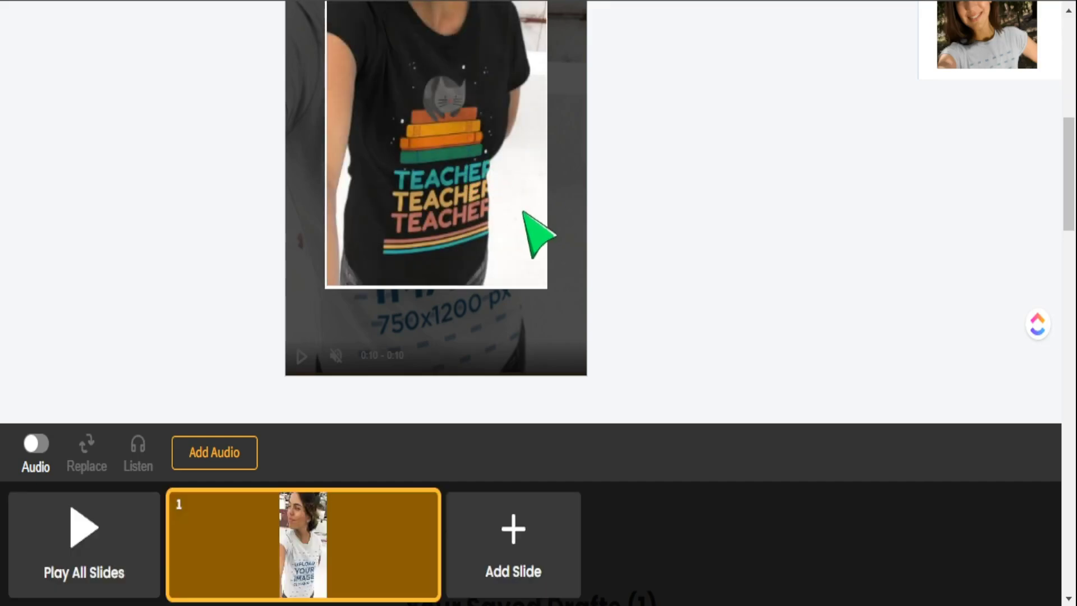
scroll(524, 212, up, 6)
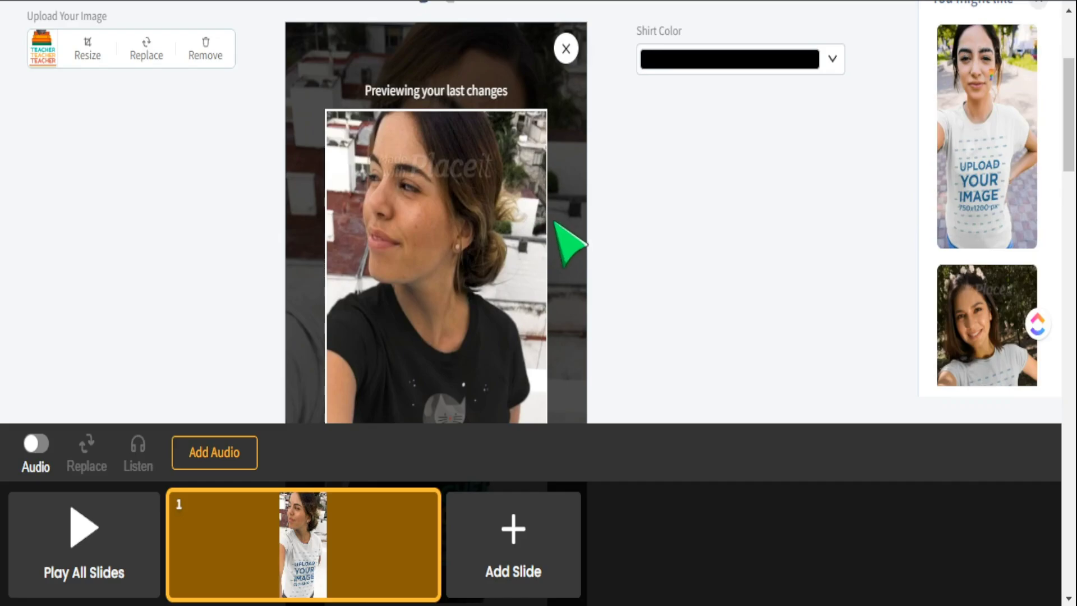
scroll(570, 244, down, 4)
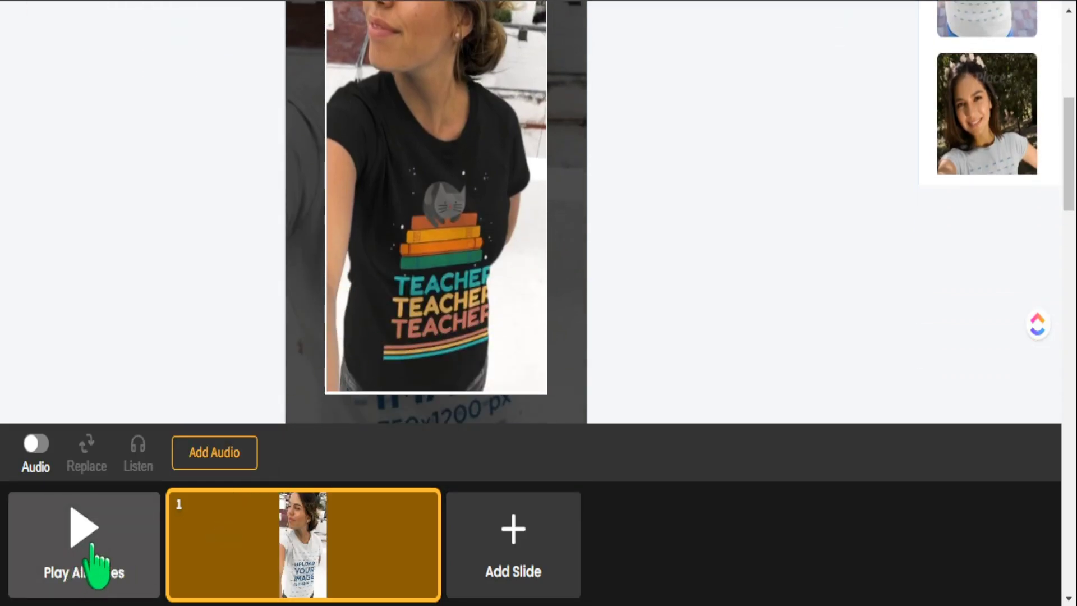
Play all slides to watch the black-shirt TEACHER video mockup
click(84, 539)
click(397, 516)
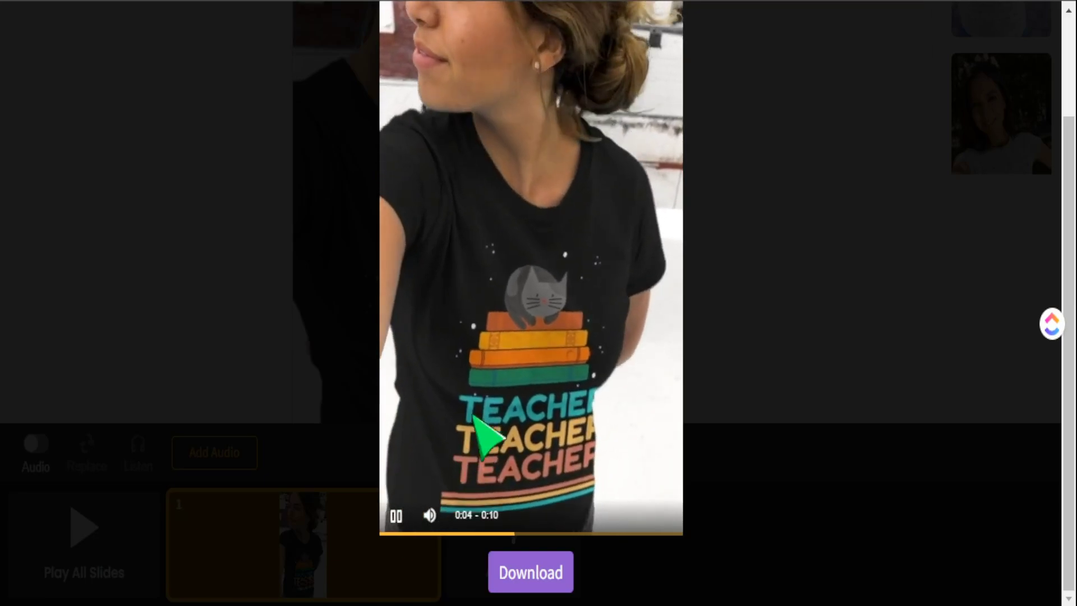